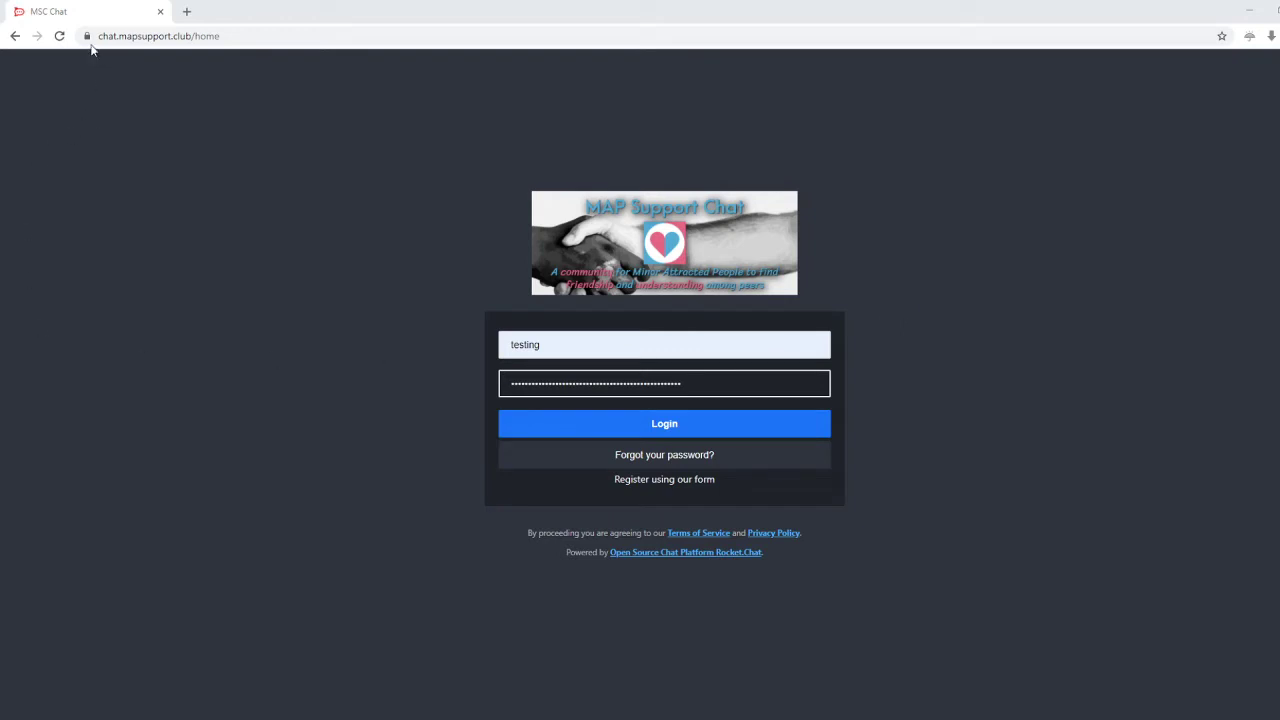
Step: Check the full web address of the chat server and log in with the credentials already filled in
drag(98, 36, 244, 35)
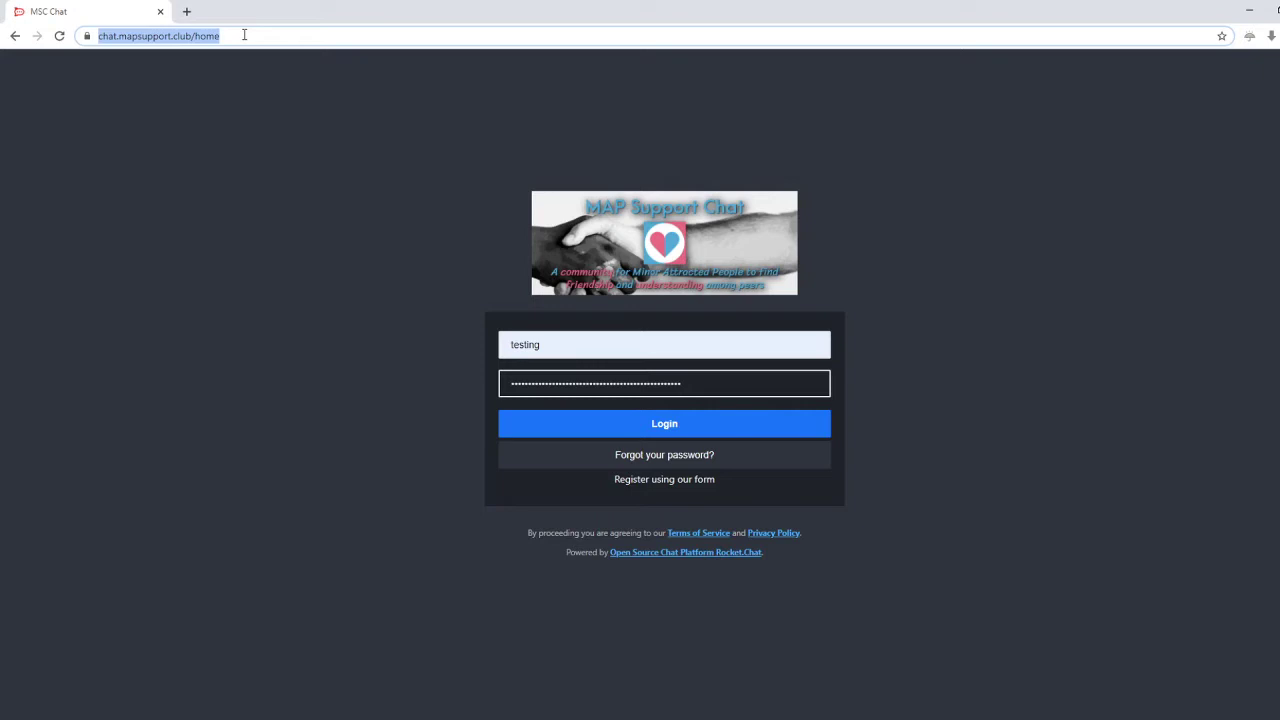
click(244, 35)
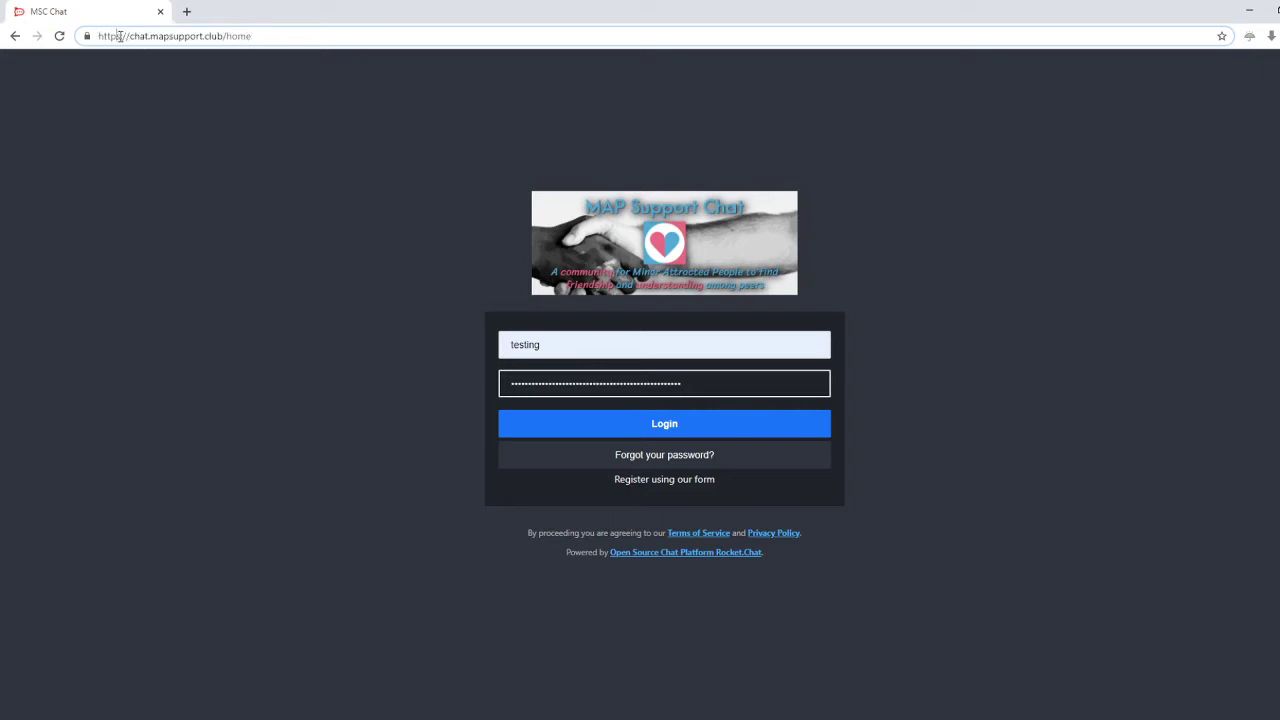
drag(124, 36, 73, 37)
click(666, 433)
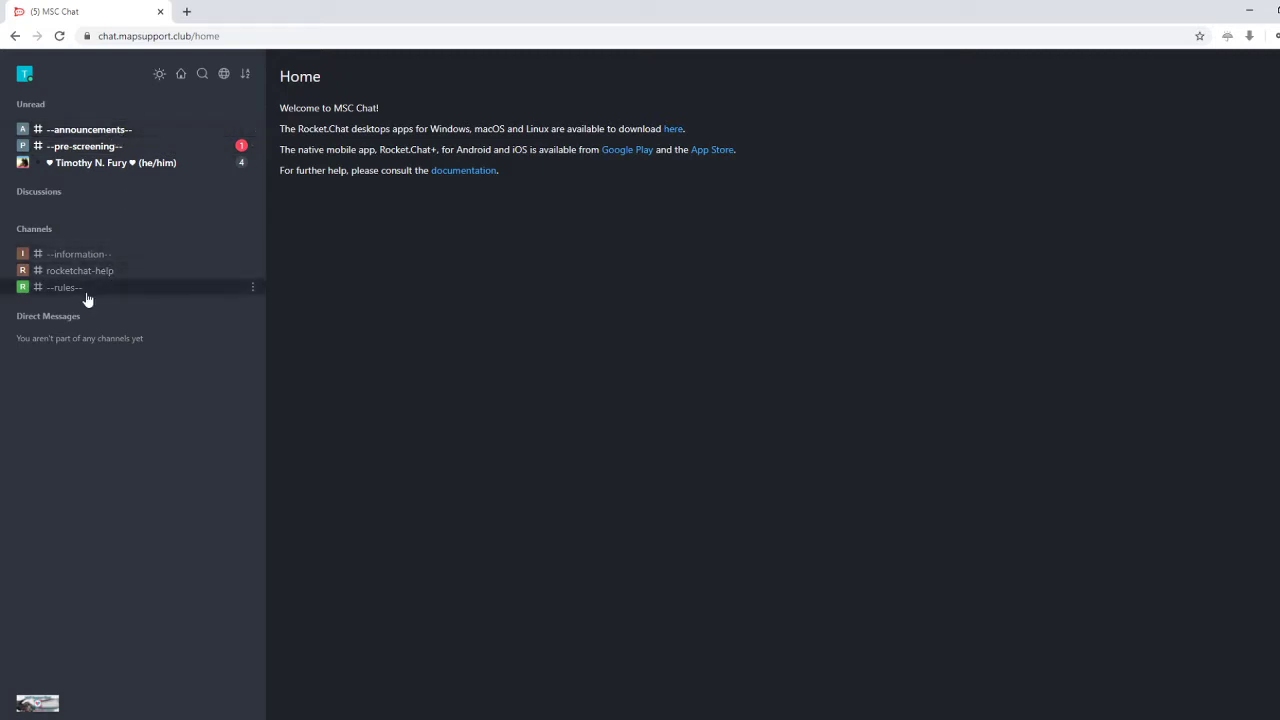
Step: Read through the information and rules channels, including the terms, community guidelines, privacy policy and onboarding process
click(88, 255)
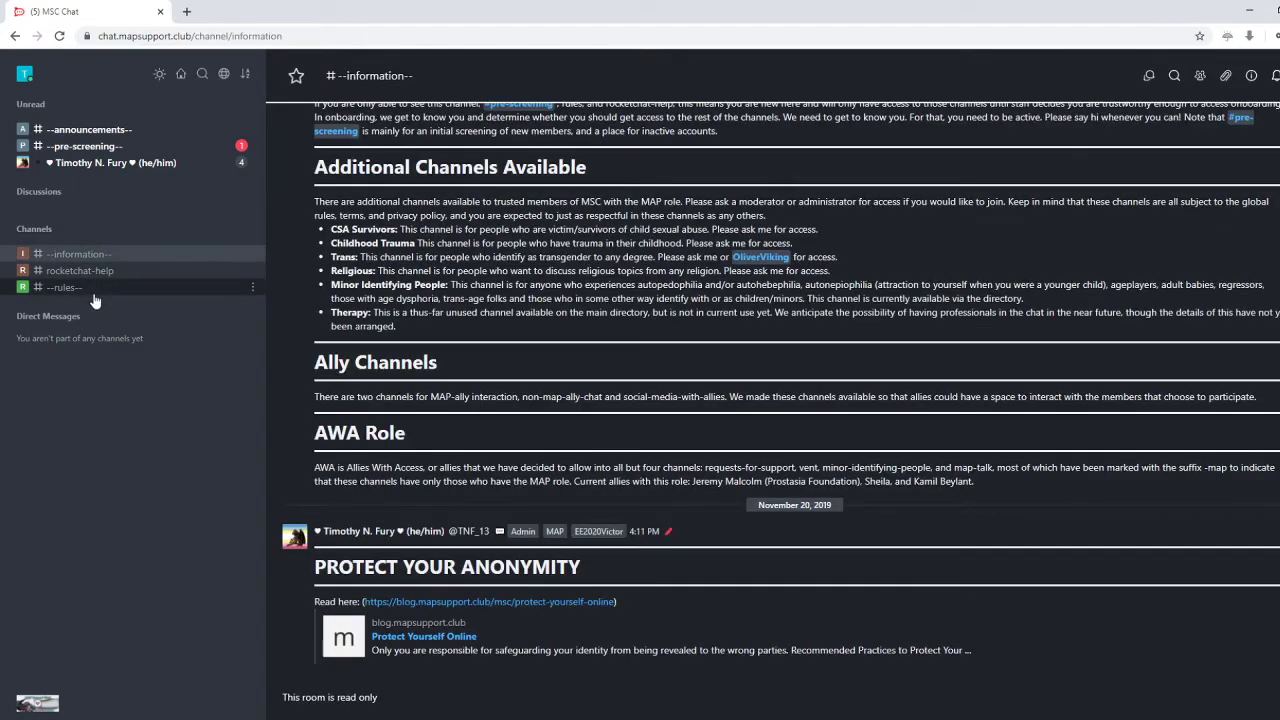
click(93, 293)
scroll(778, 437, up, 5)
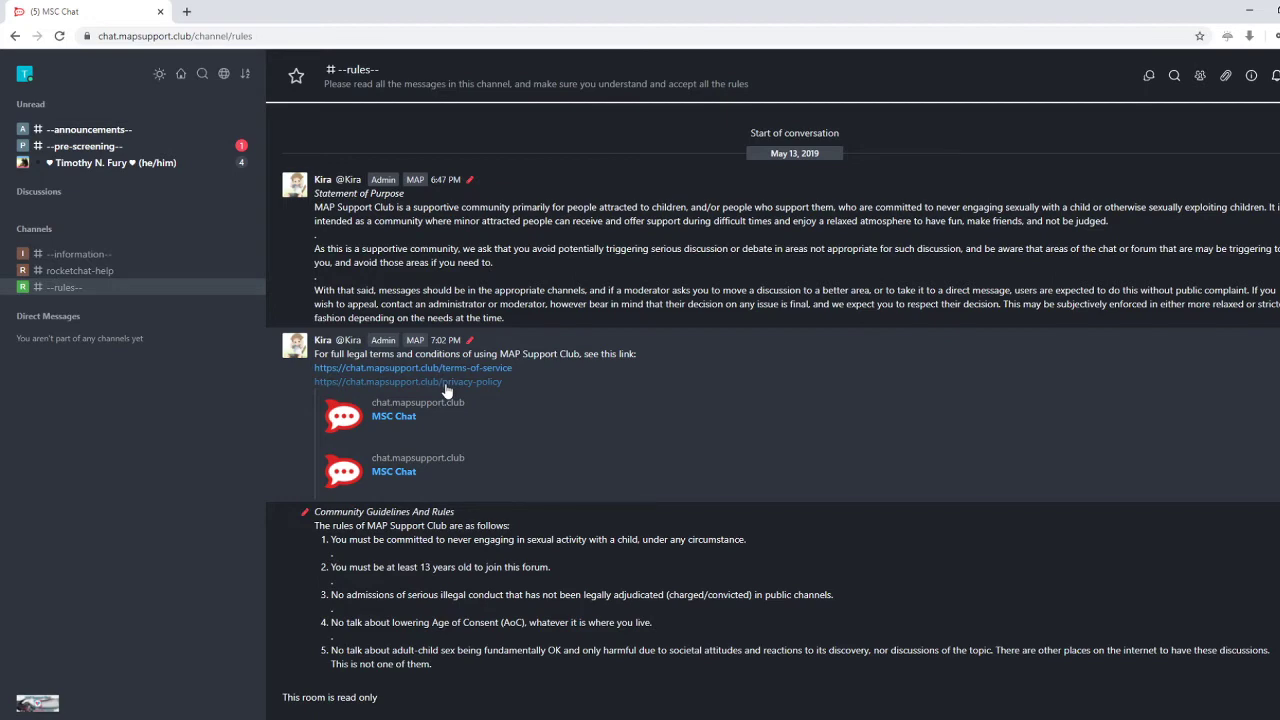
scroll(564, 422, down, 5)
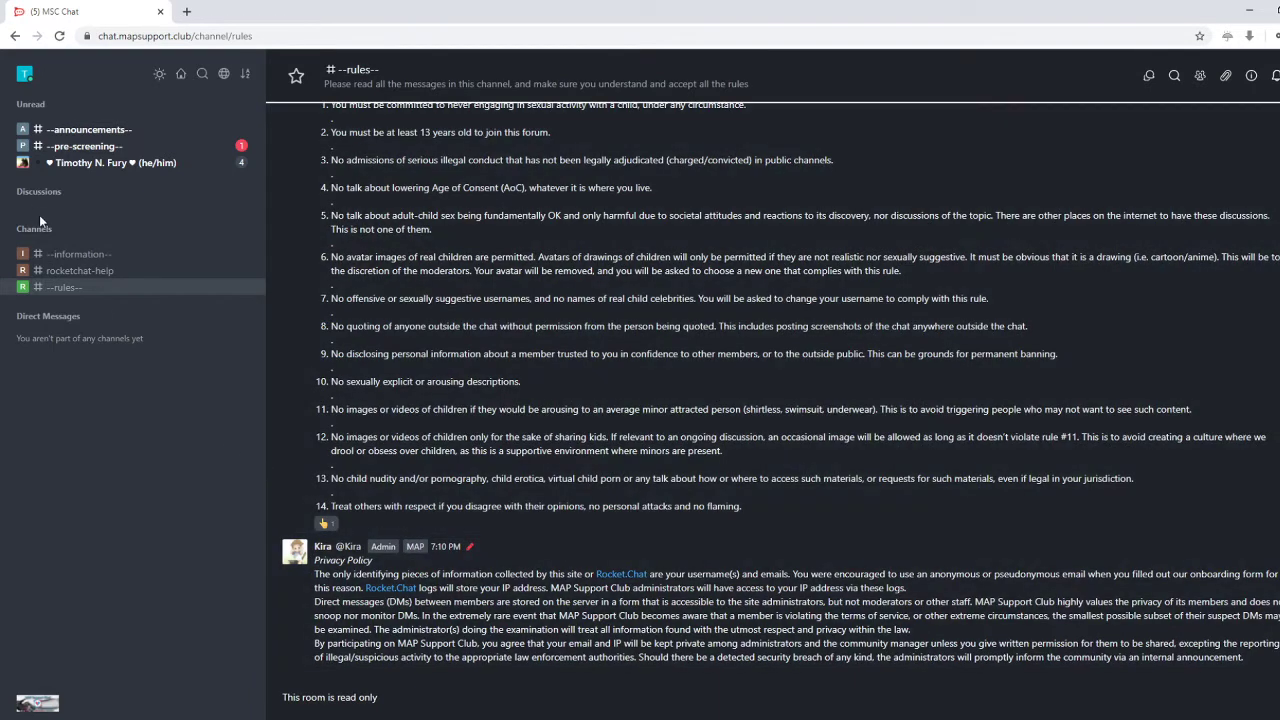
click(78, 254)
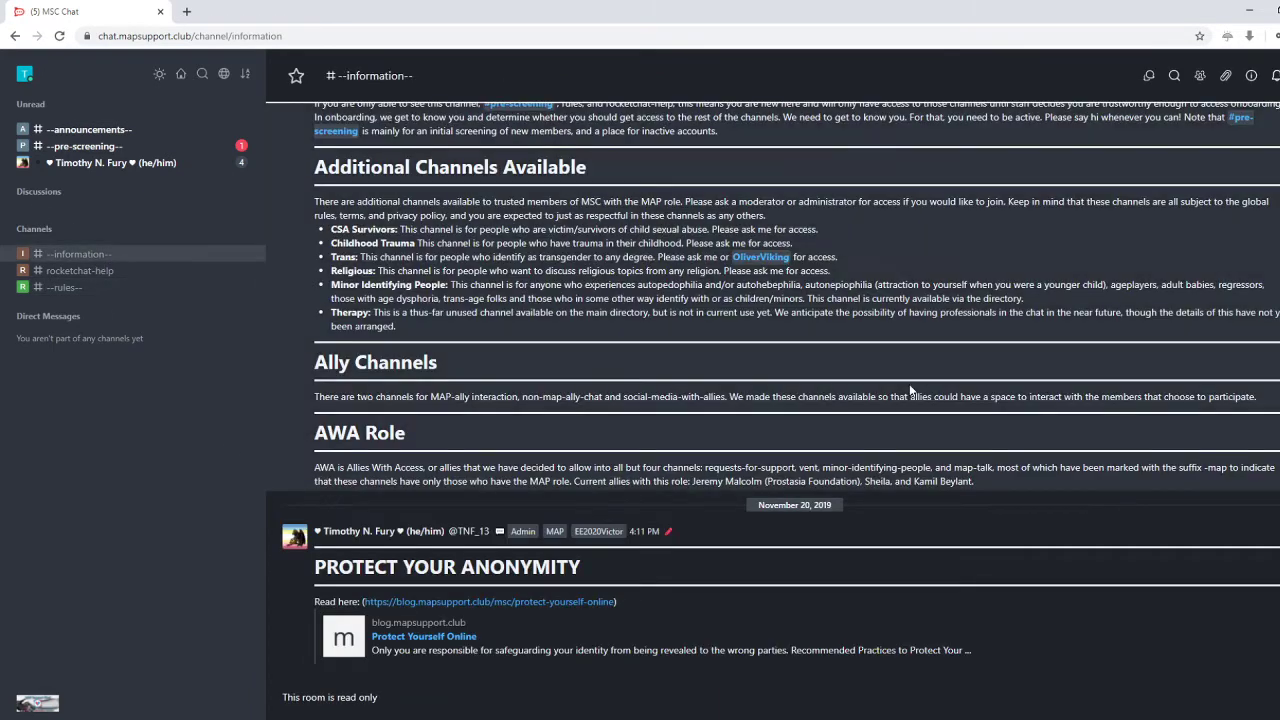
scroll(738, 287, up, 1)
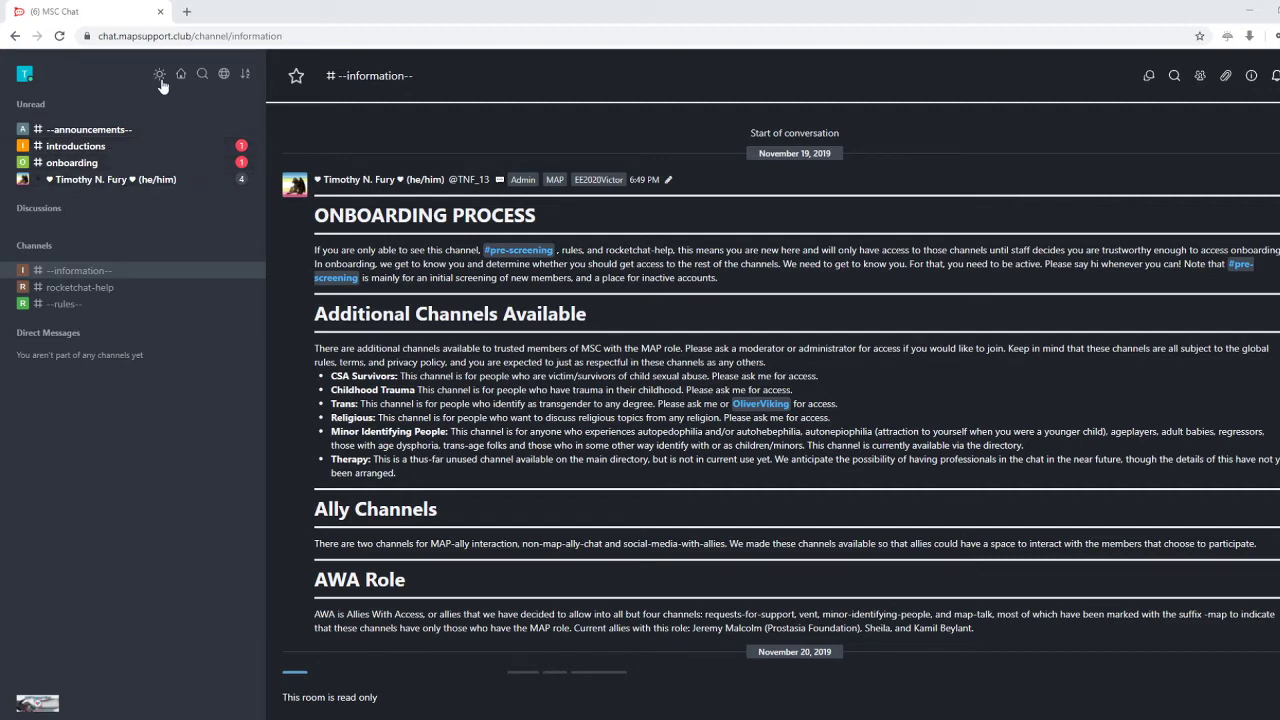
Step: Open the account profile and examine the name, username, status message and available presence states
click(23, 79)
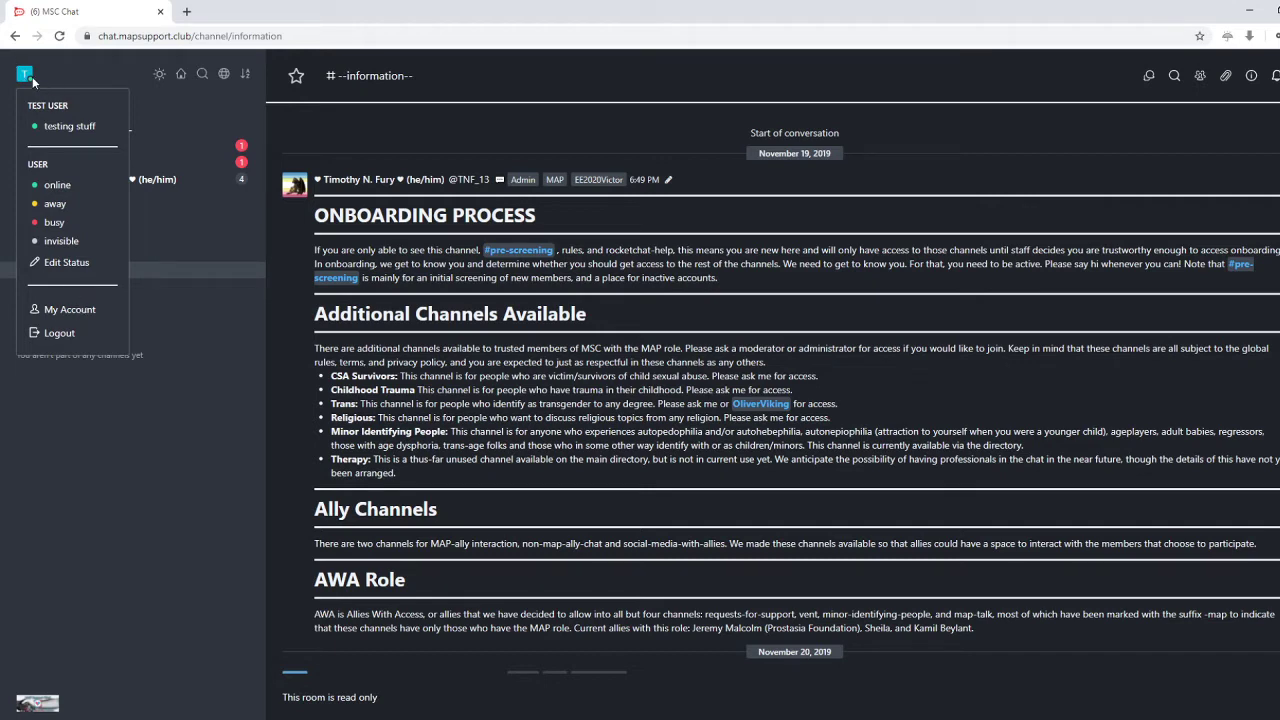
click(72, 310)
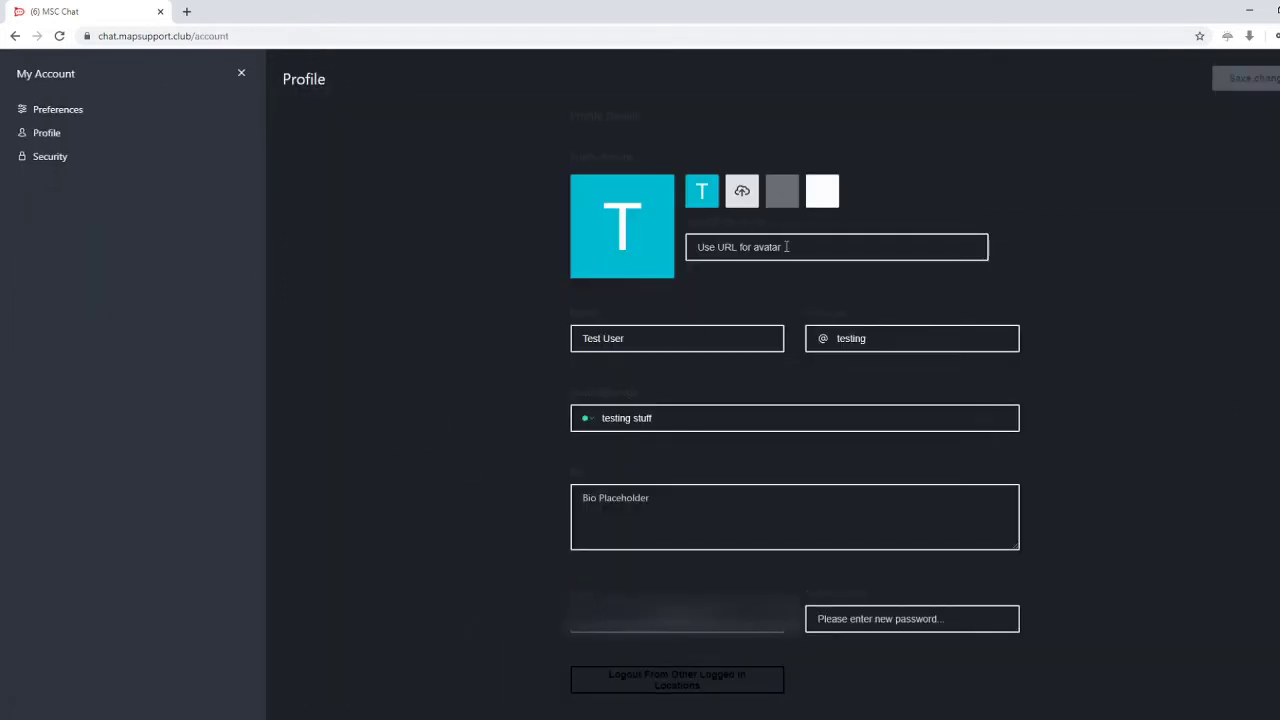
drag(704, 344, 305, 352)
drag(894, 346, 785, 343)
drag(679, 415, 486, 420)
click(591, 421)
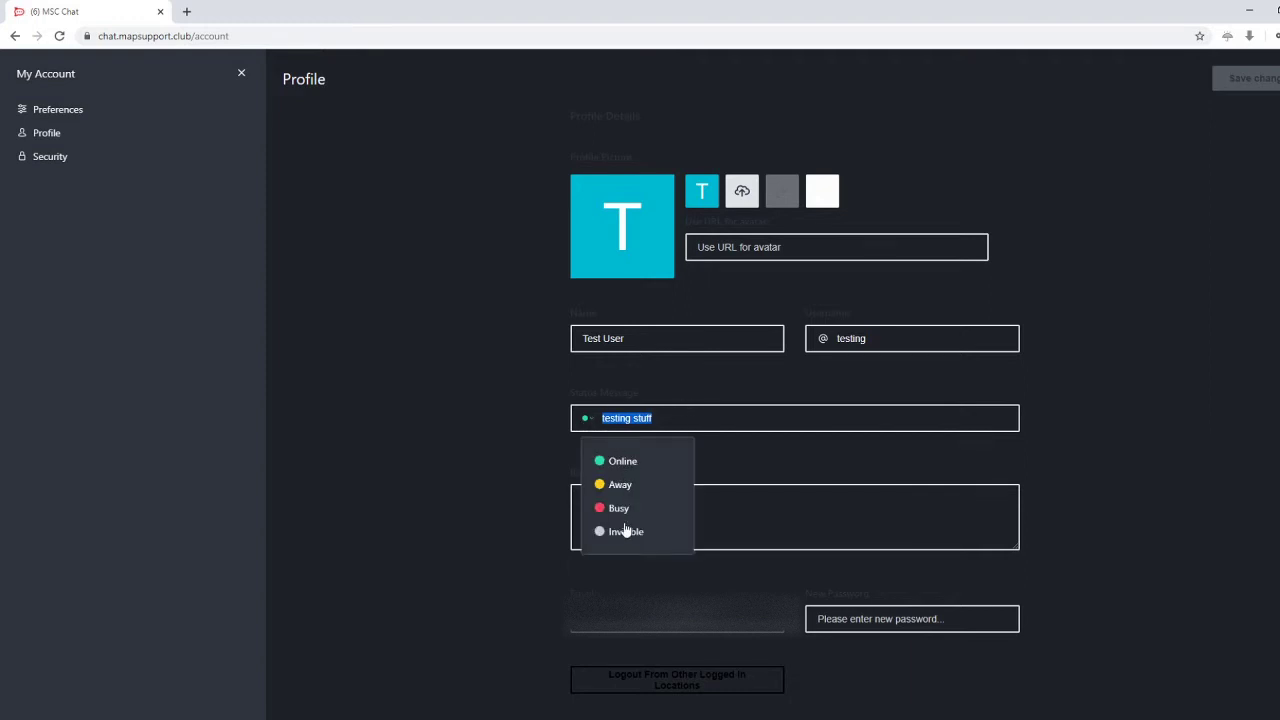
click(478, 383)
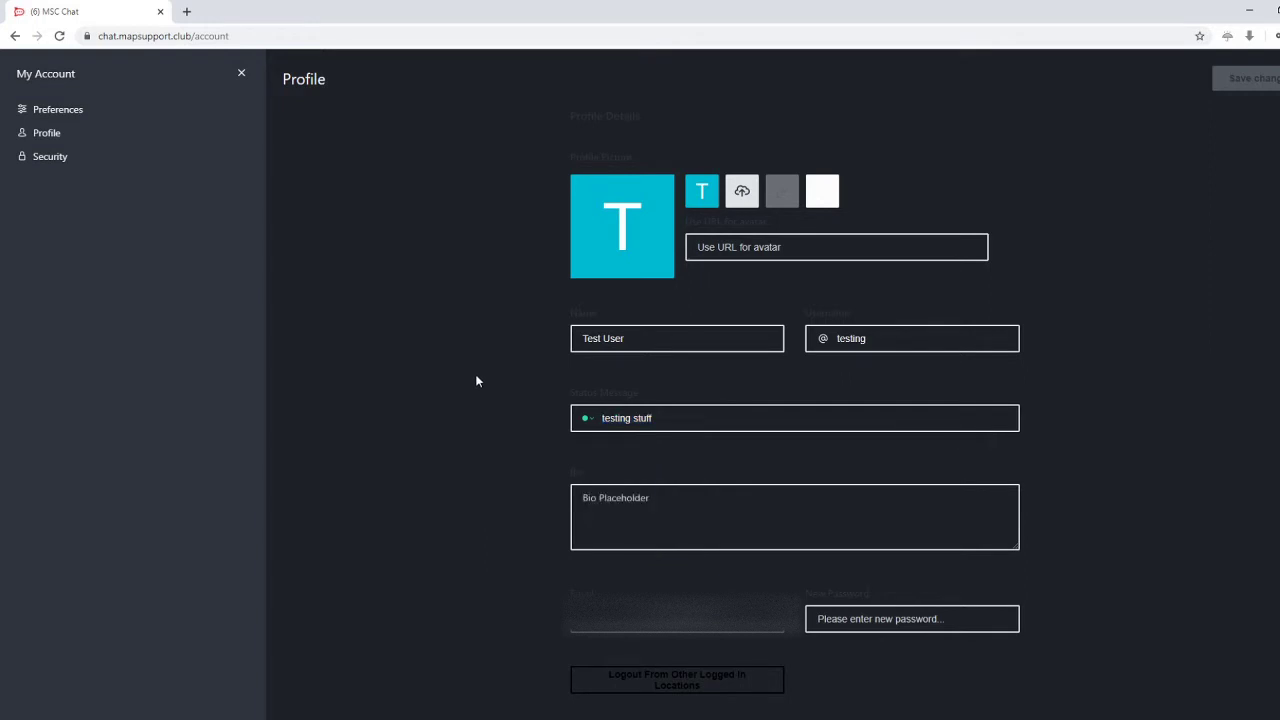
Step: Open the account preferences and examine the idle time limit and its unit under User Presence
click(97, 118)
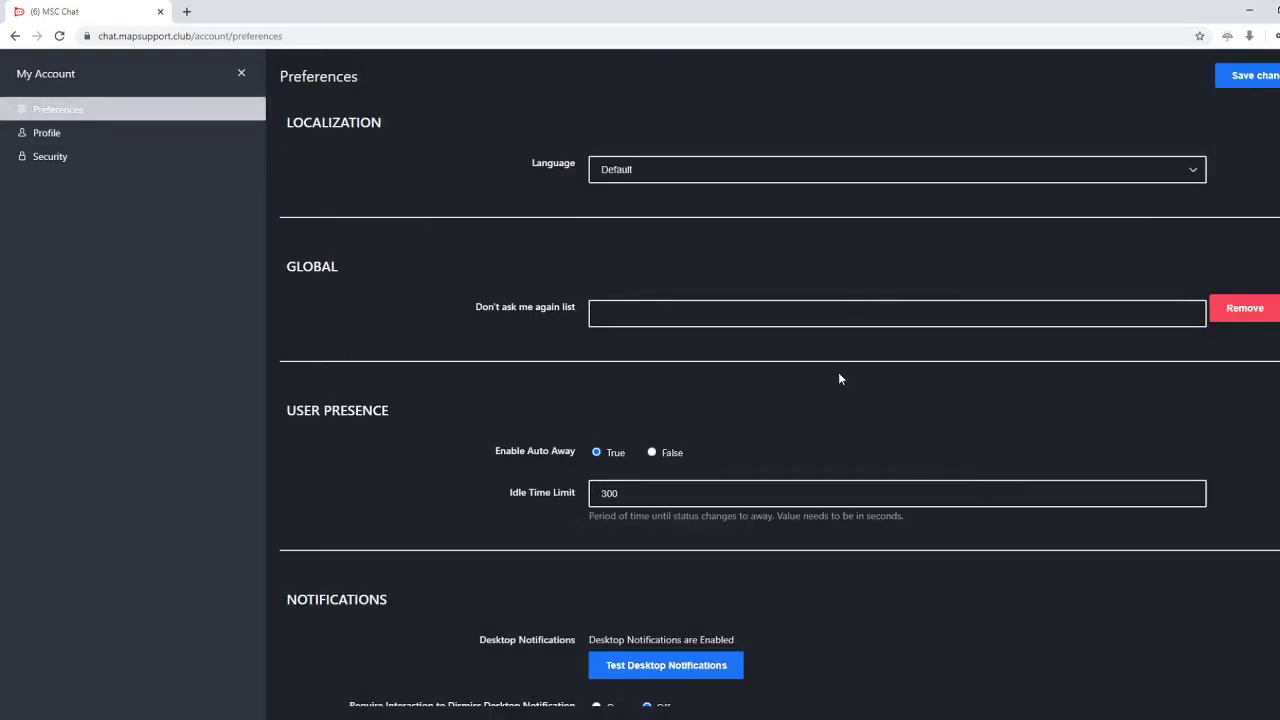
scroll(845, 364, down, 4)
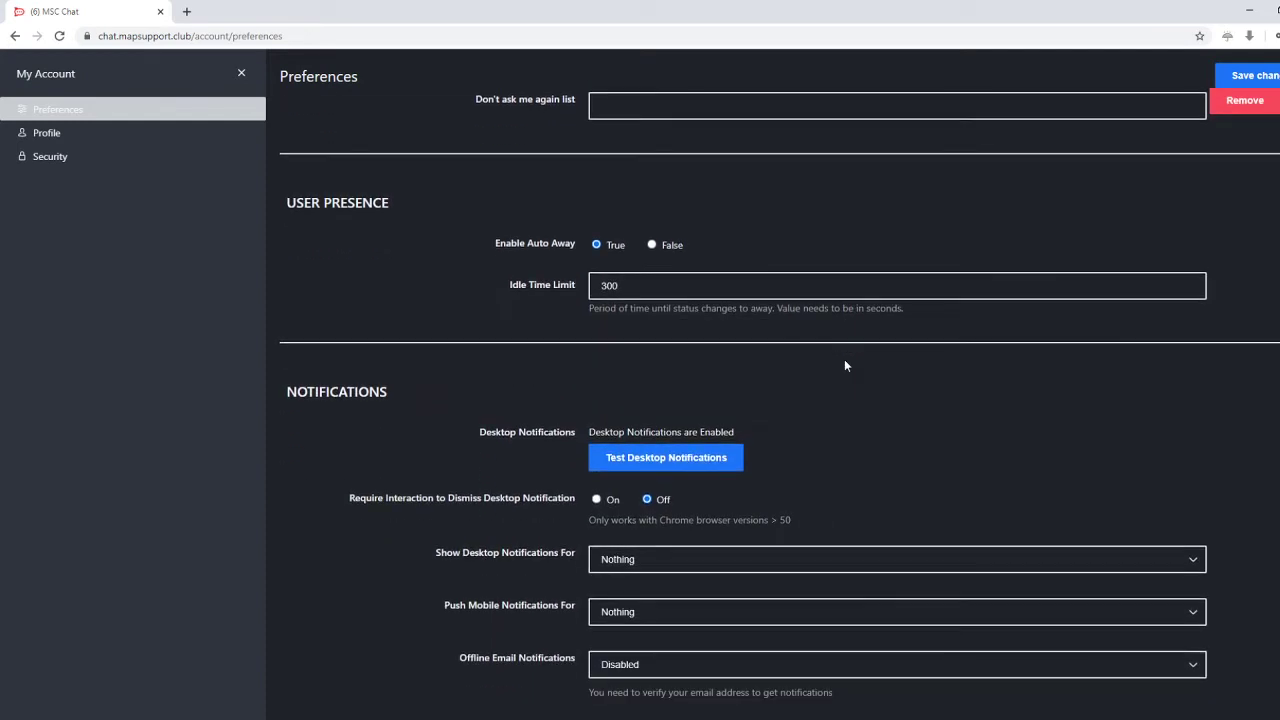
scroll(846, 354, up, 2)
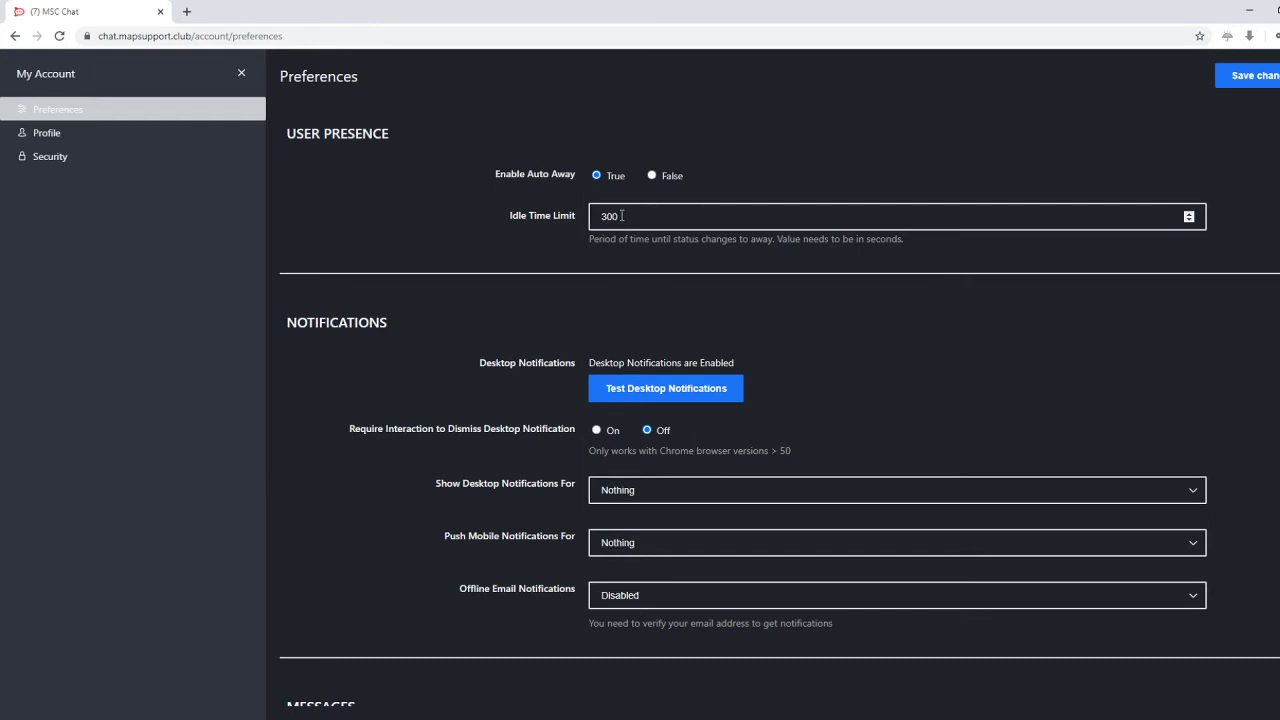
drag(632, 214, 600, 216)
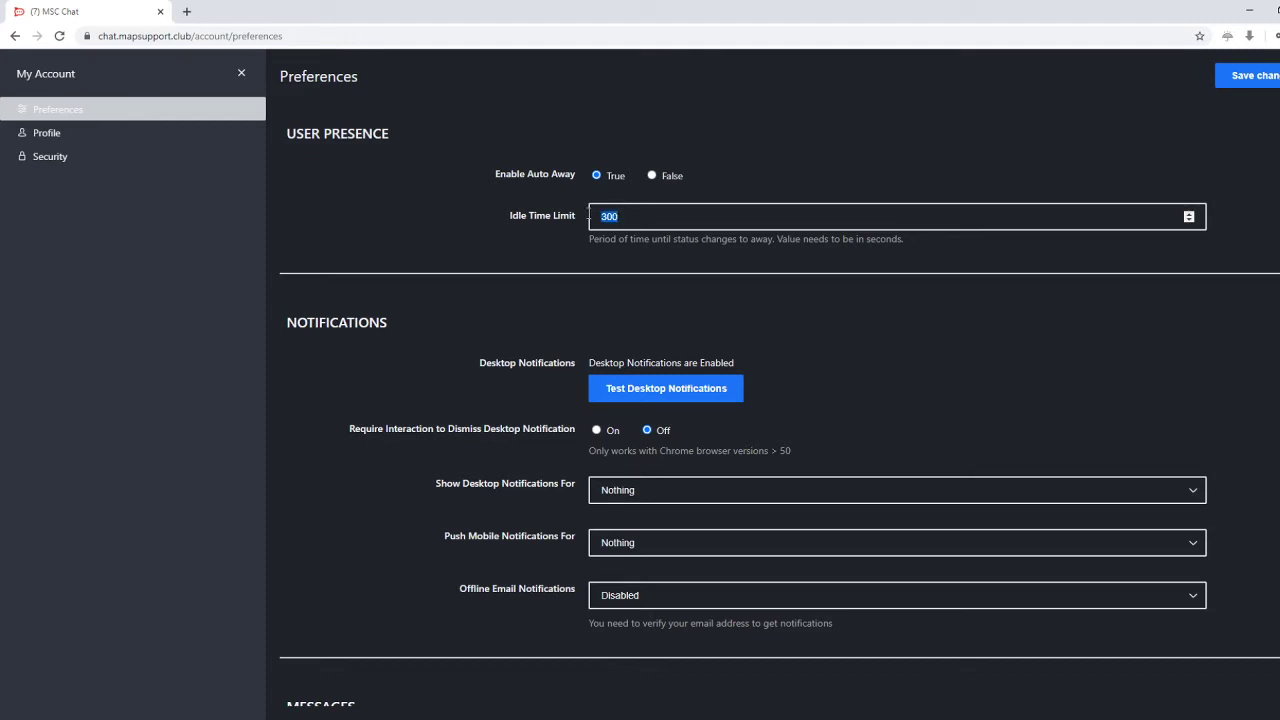
click(569, 265)
drag(865, 239, 903, 241)
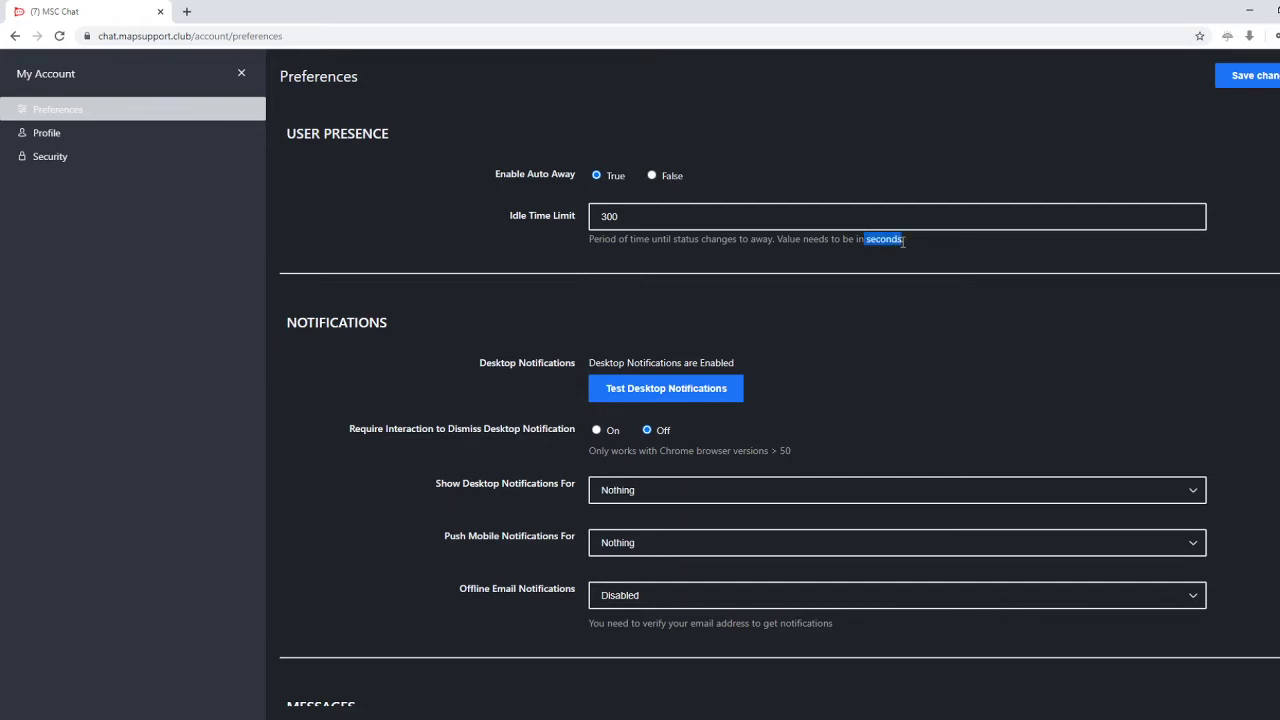
Step: Review the notification, message, sidebar, highlight word and sound preferences, and close the account settings
scroll(545, 338, down, 1)
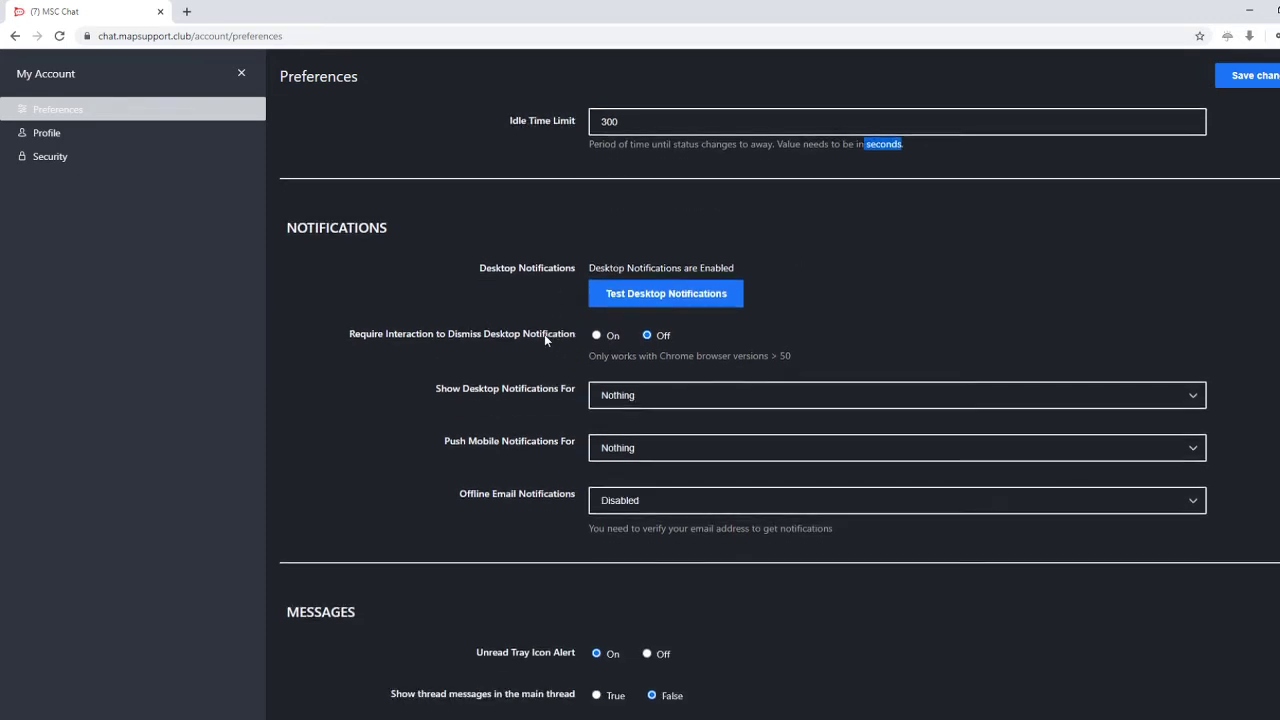
scroll(545, 341, down, 1)
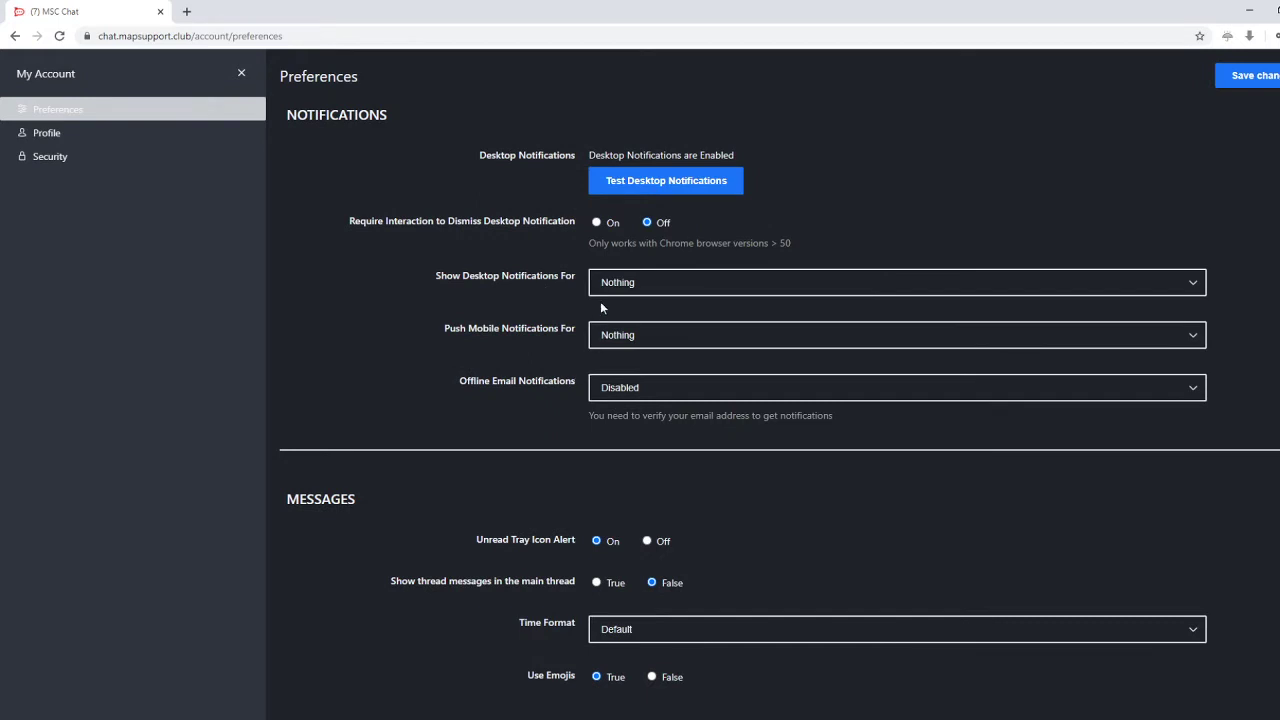
scroll(637, 432, down, 4)
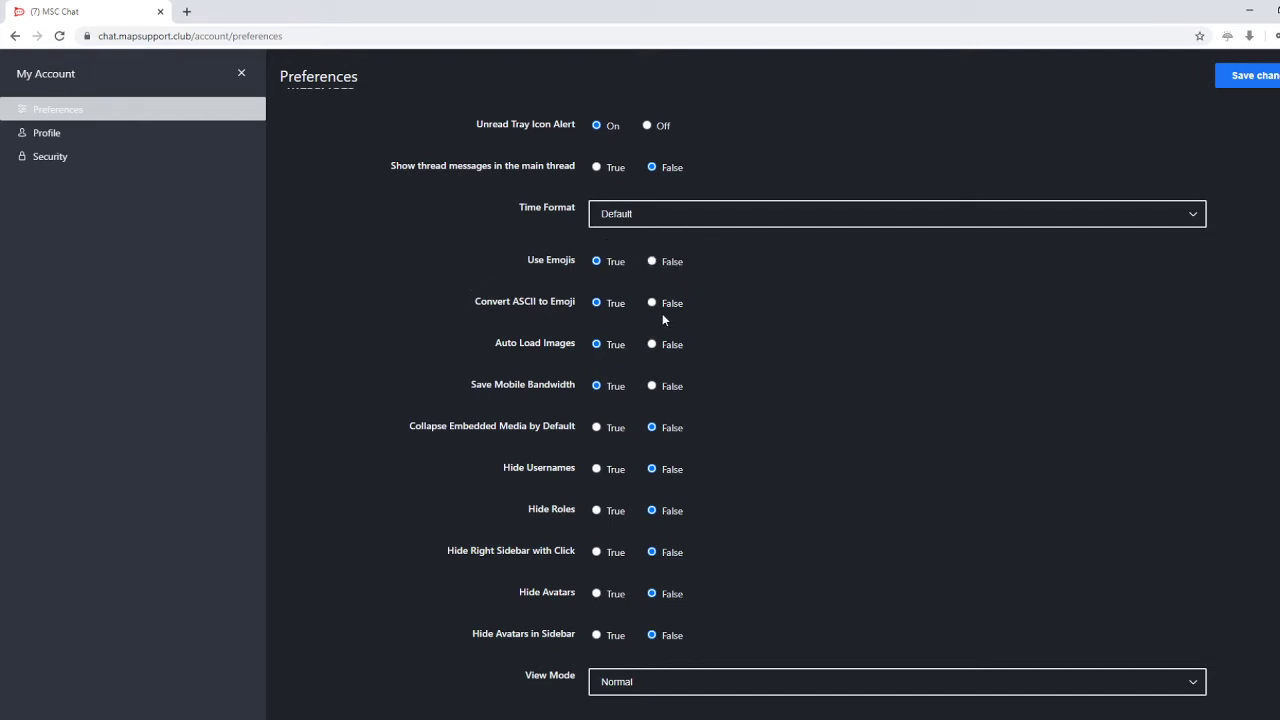
scroll(698, 316, down, 6)
scroll(700, 316, down, 2)
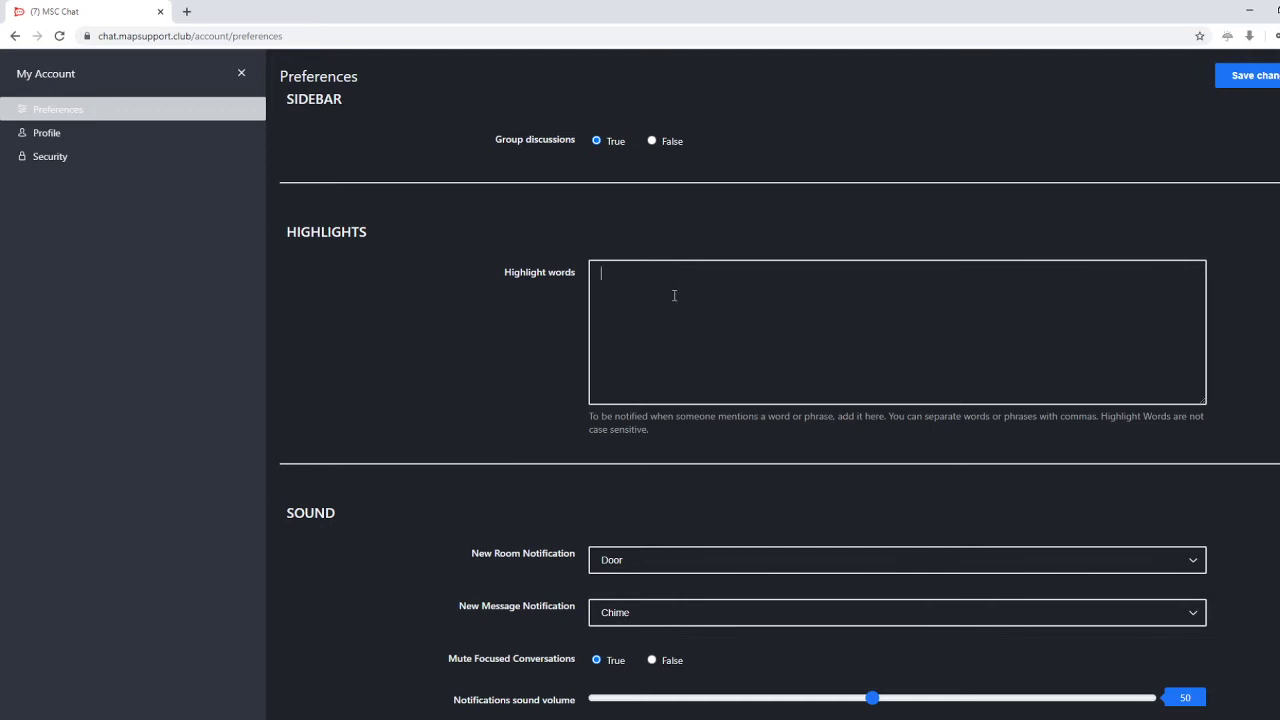
scroll(537, 355, down, 2)
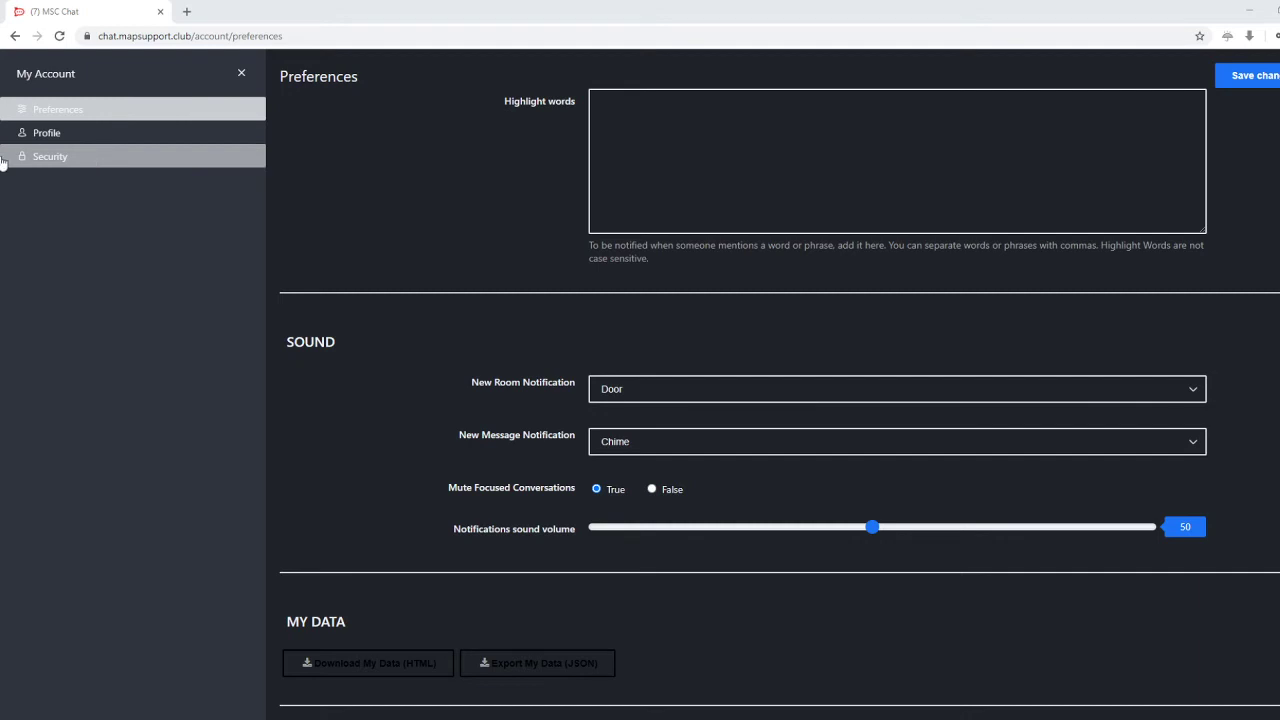
click(243, 75)
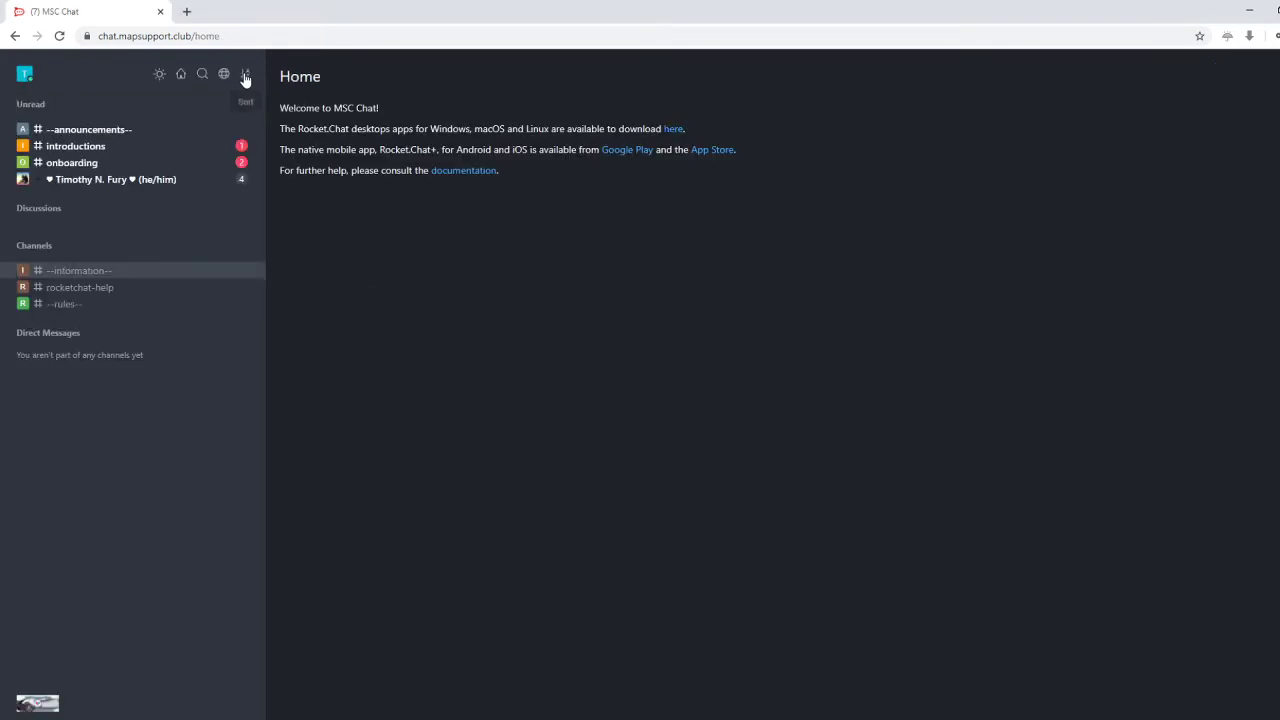
Step: Open the onboarding channel and send the message "hi guys!"
click(71, 166)
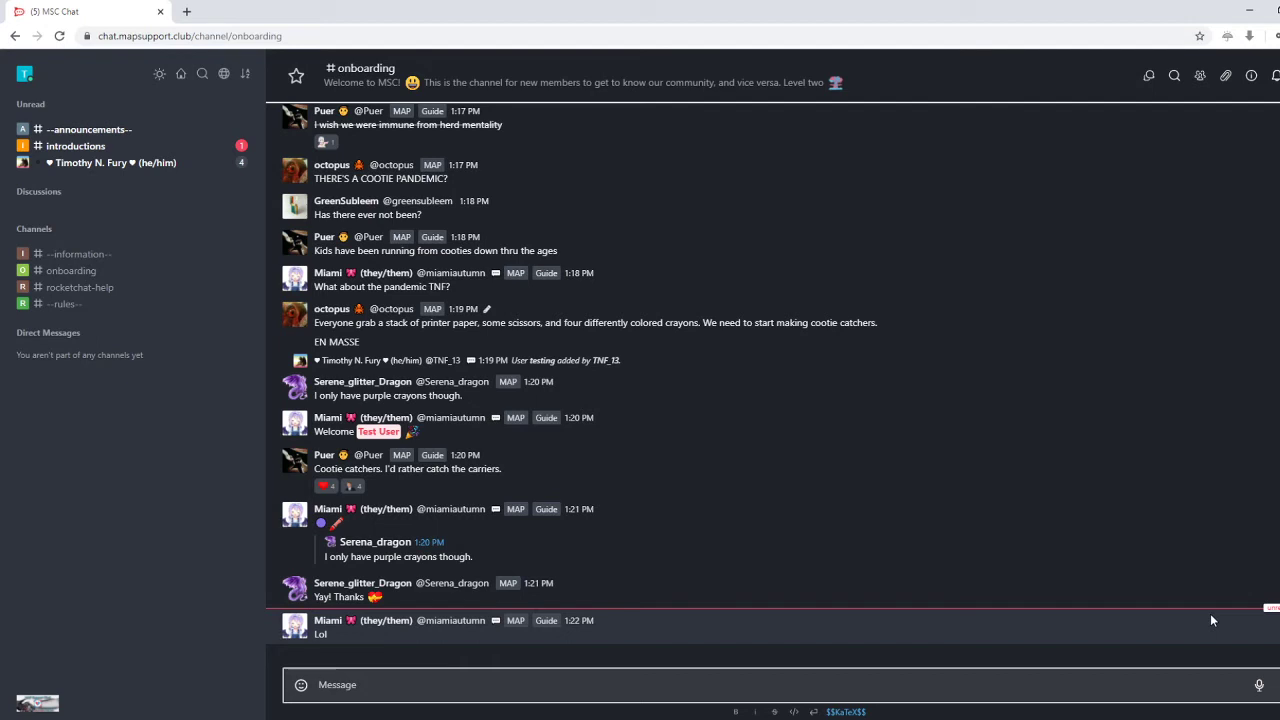
text(hi guys!)
key(Return)
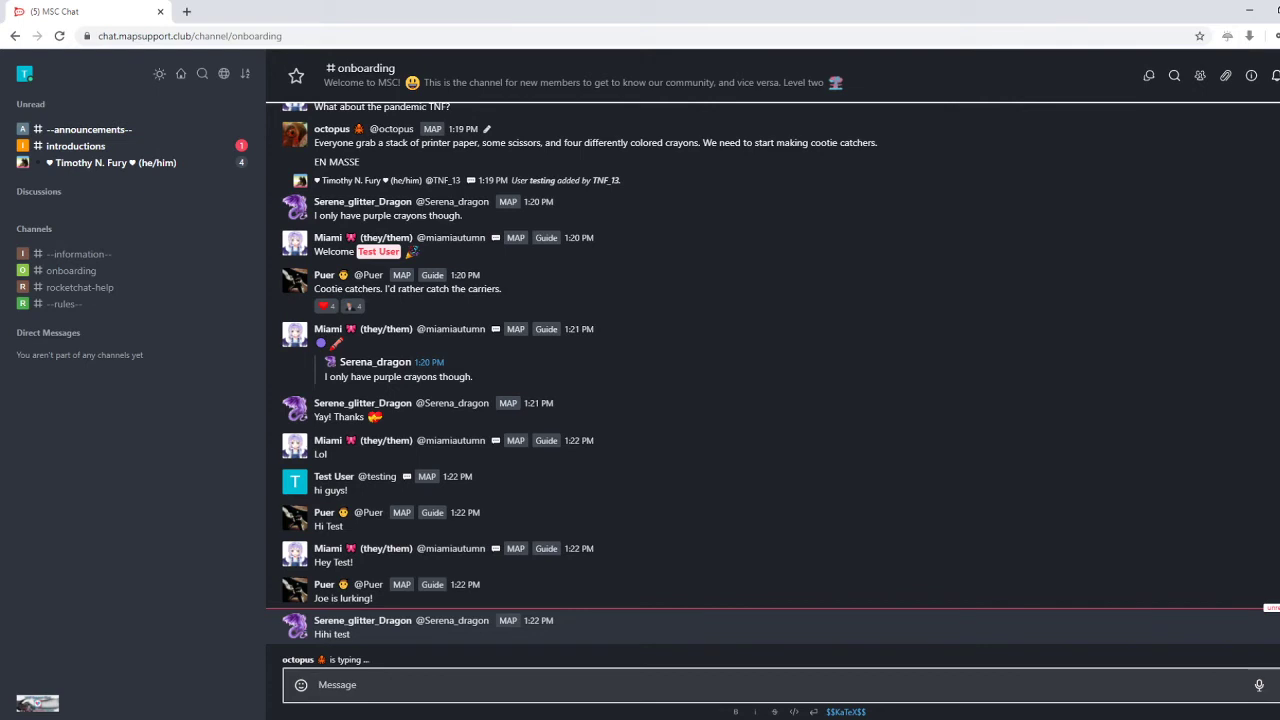
Step: React to the "Hihi test" message with a custom emoji and a Smileys & People emoji
click(1272, 622)
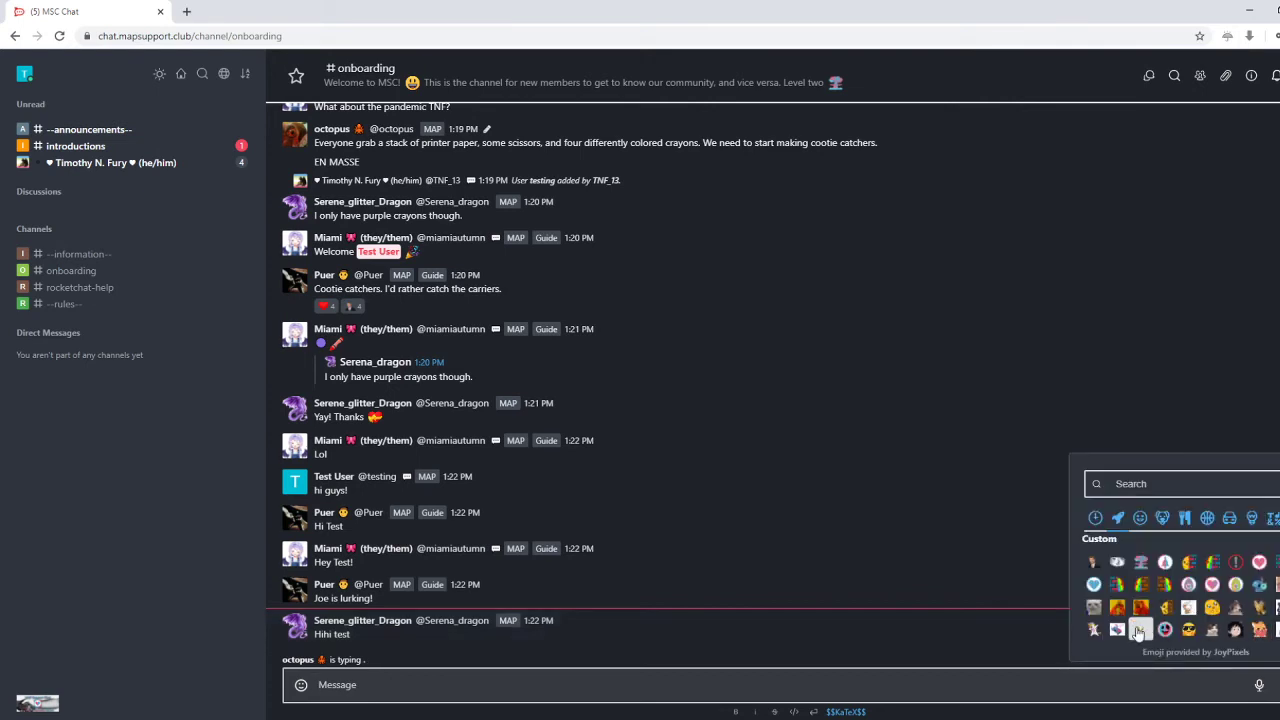
scroll(1160, 610, down, 3)
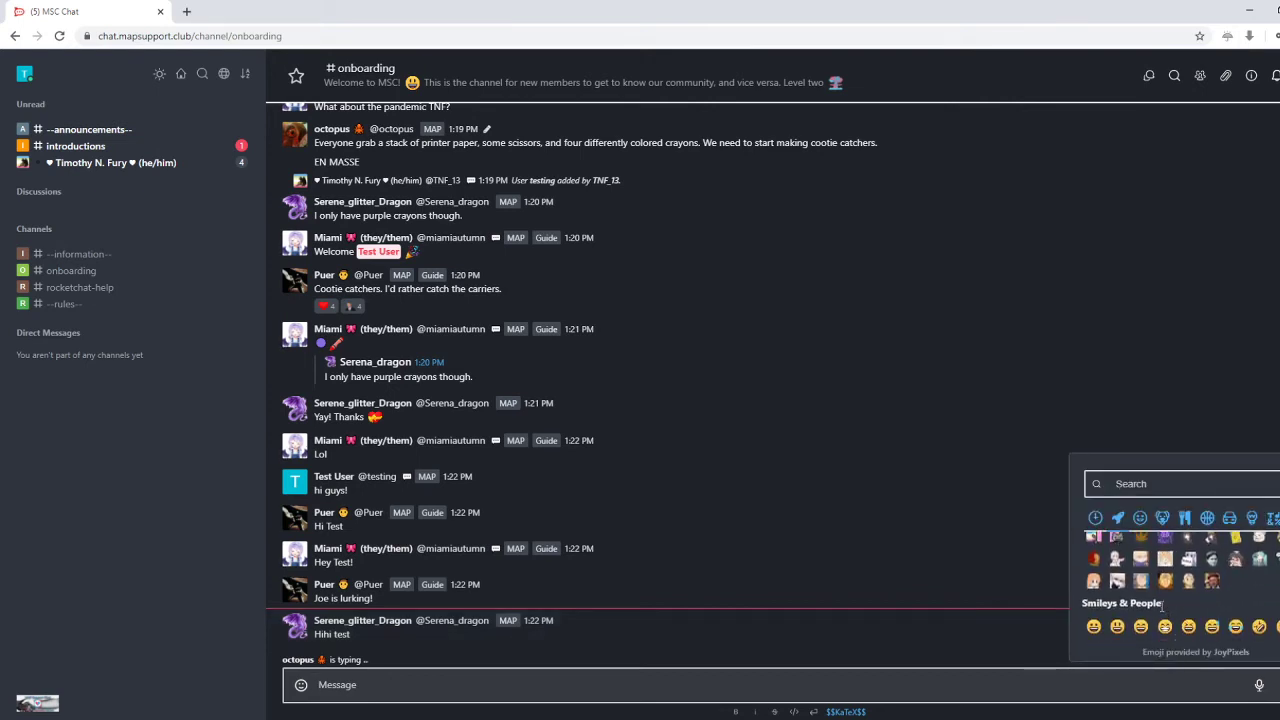
scroll(1165, 600, down, 2)
click(1217, 556)
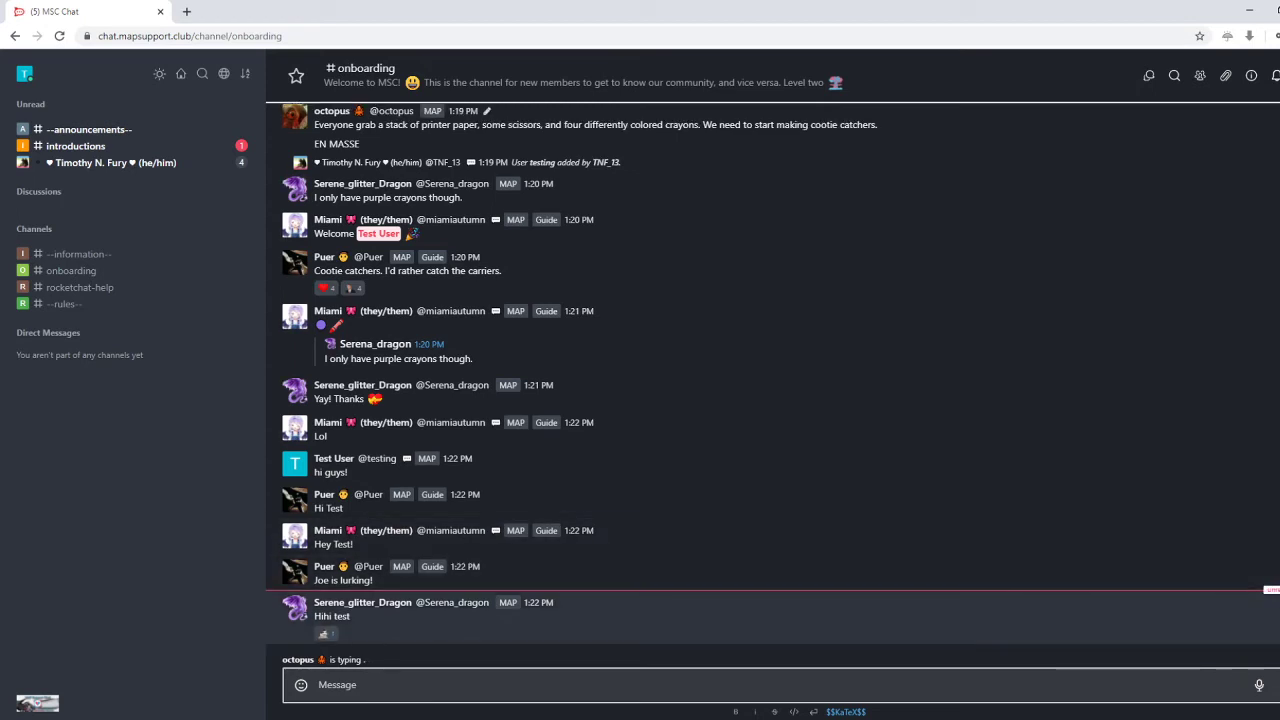
click(1268, 590)
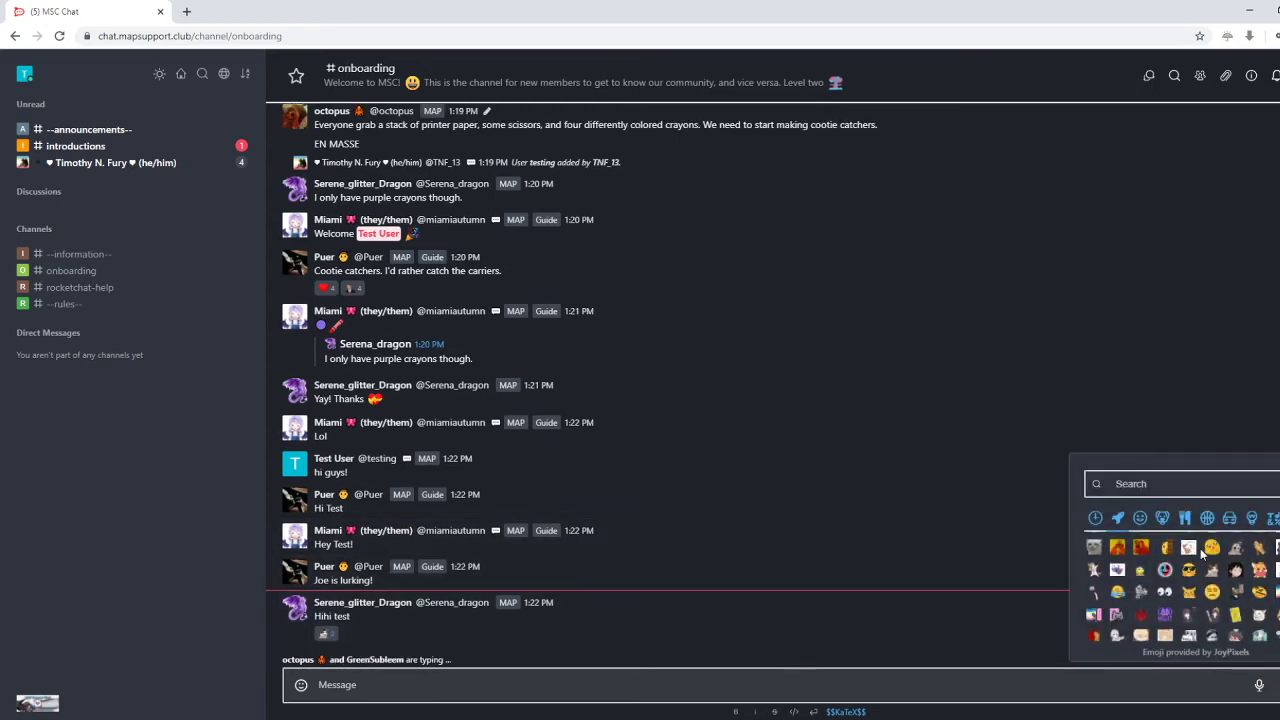
scroll(1190, 560, down, 3)
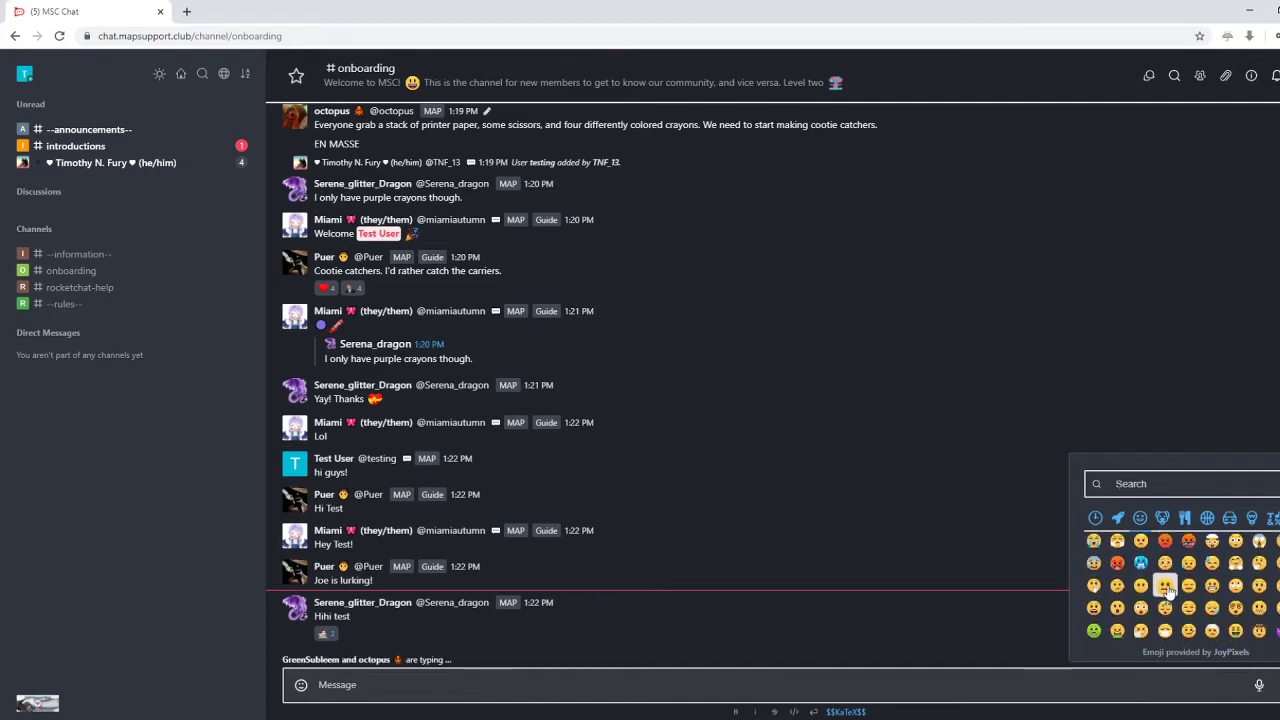
scroll(1165, 590, up, 2)
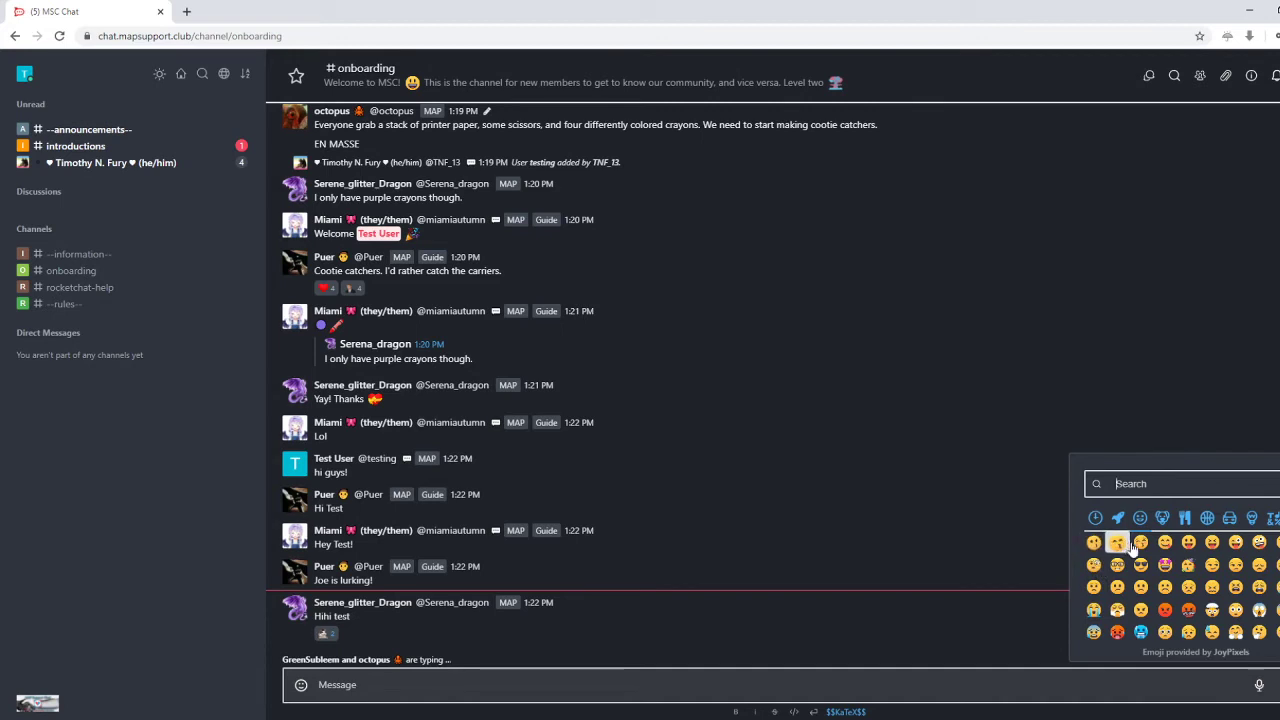
click(1166, 572)
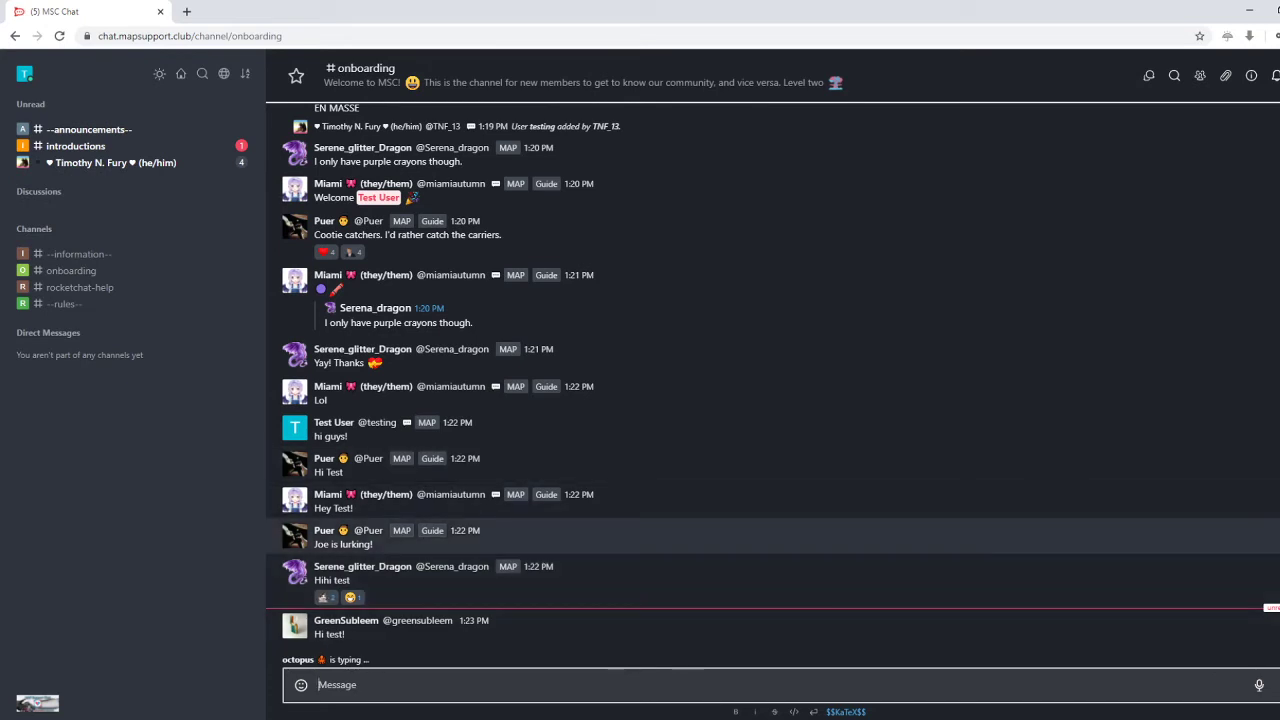
Step: Quote the channel message ending in "is lurking!" and send the reply "like so"
click(1270, 528)
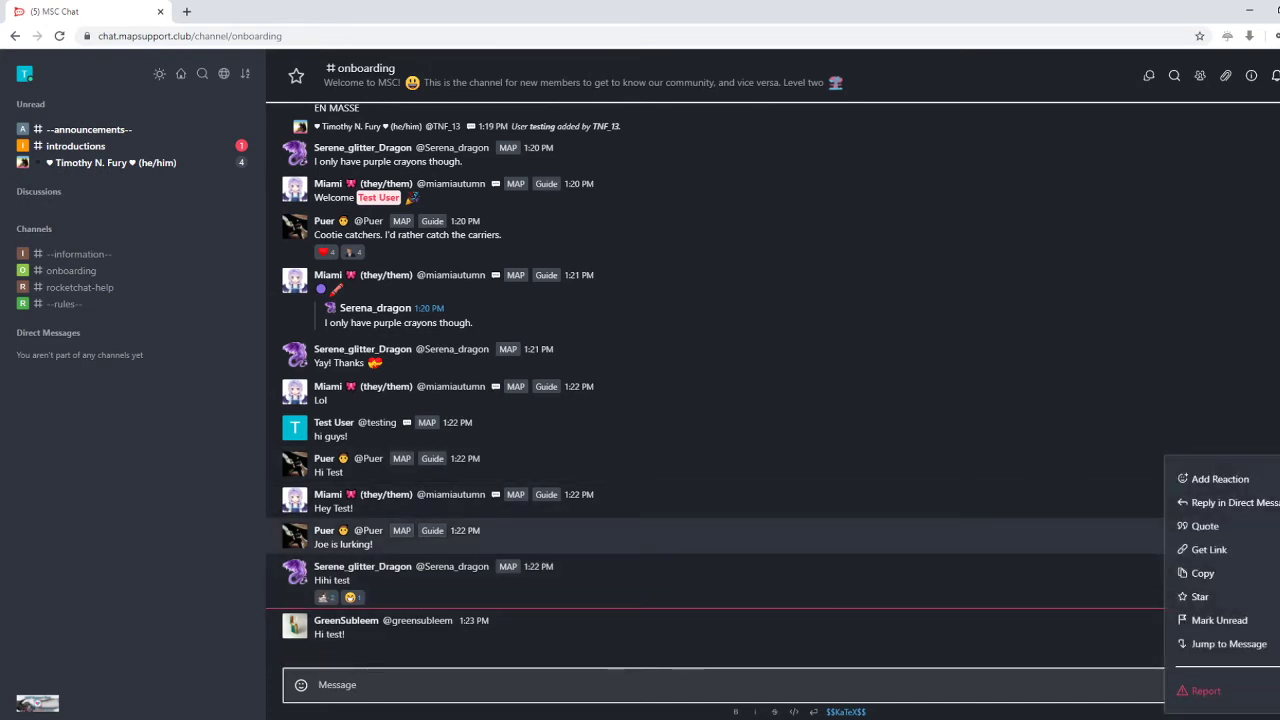
click(1207, 526)
text(like so)
key(Return)
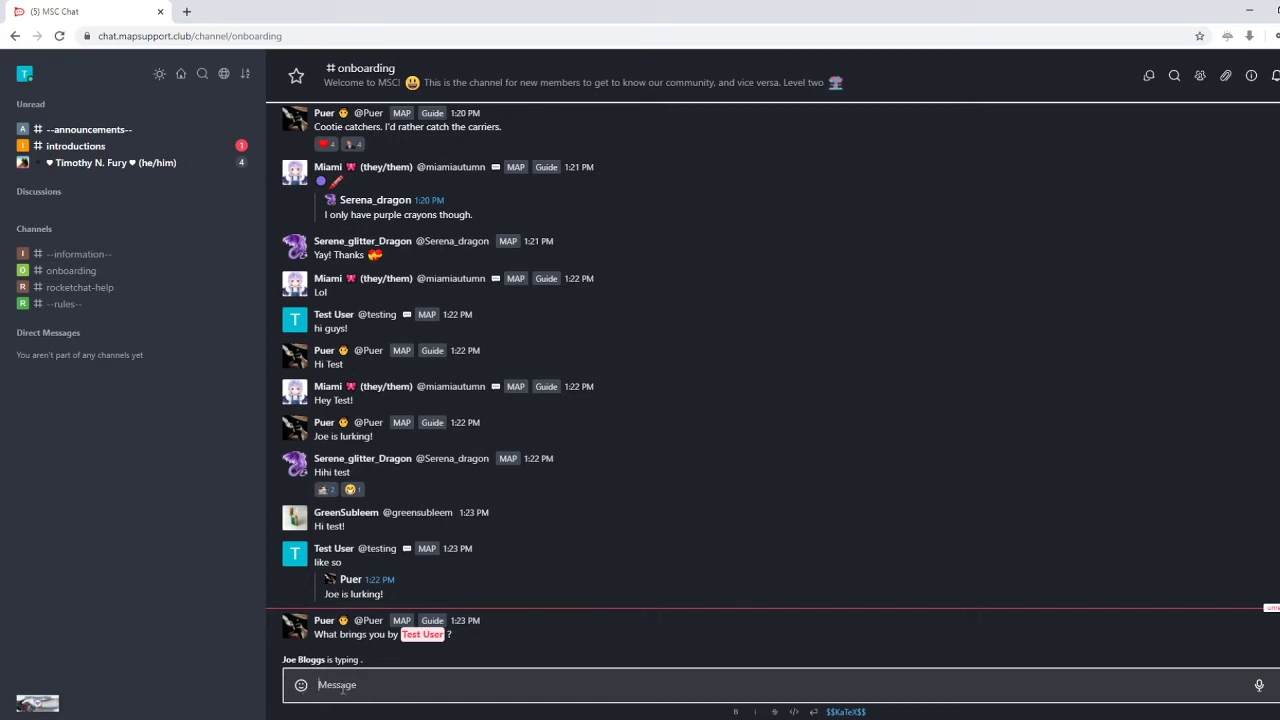
Step: Look up emoji suggestions for ":par" in the message field, and view the Smileys & People emoji picker without choosing one
text(:)
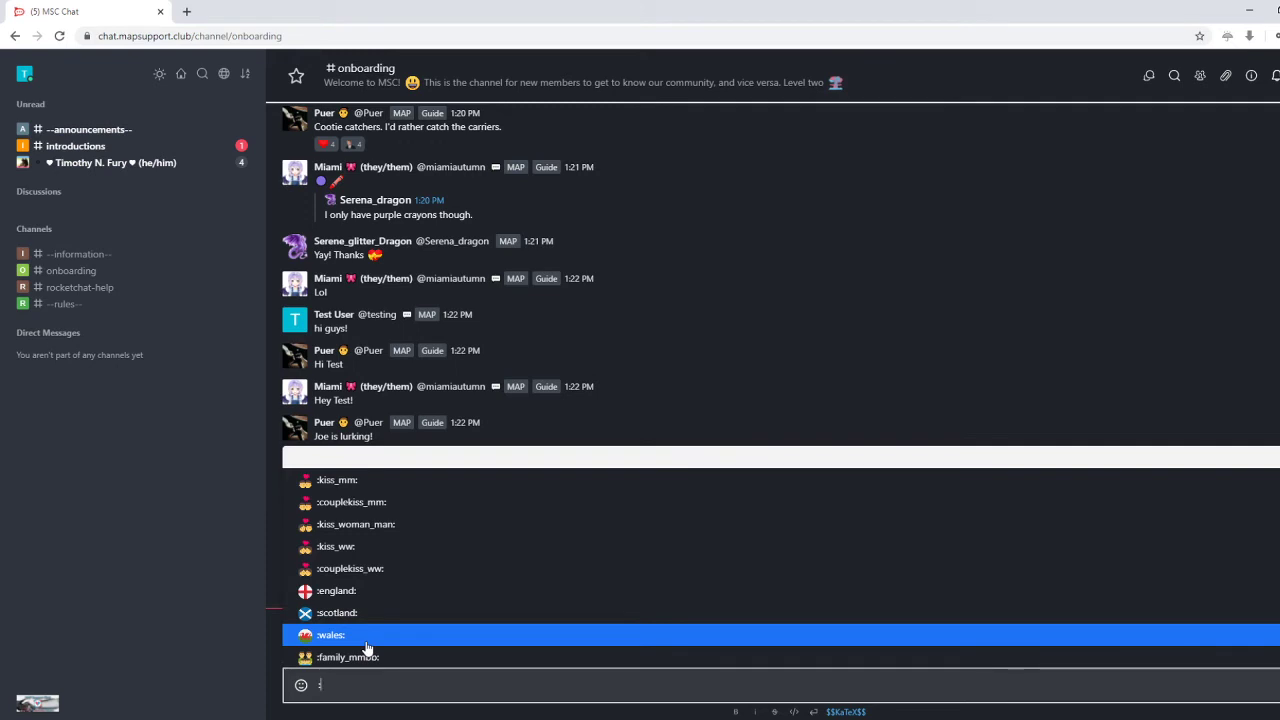
text(par)
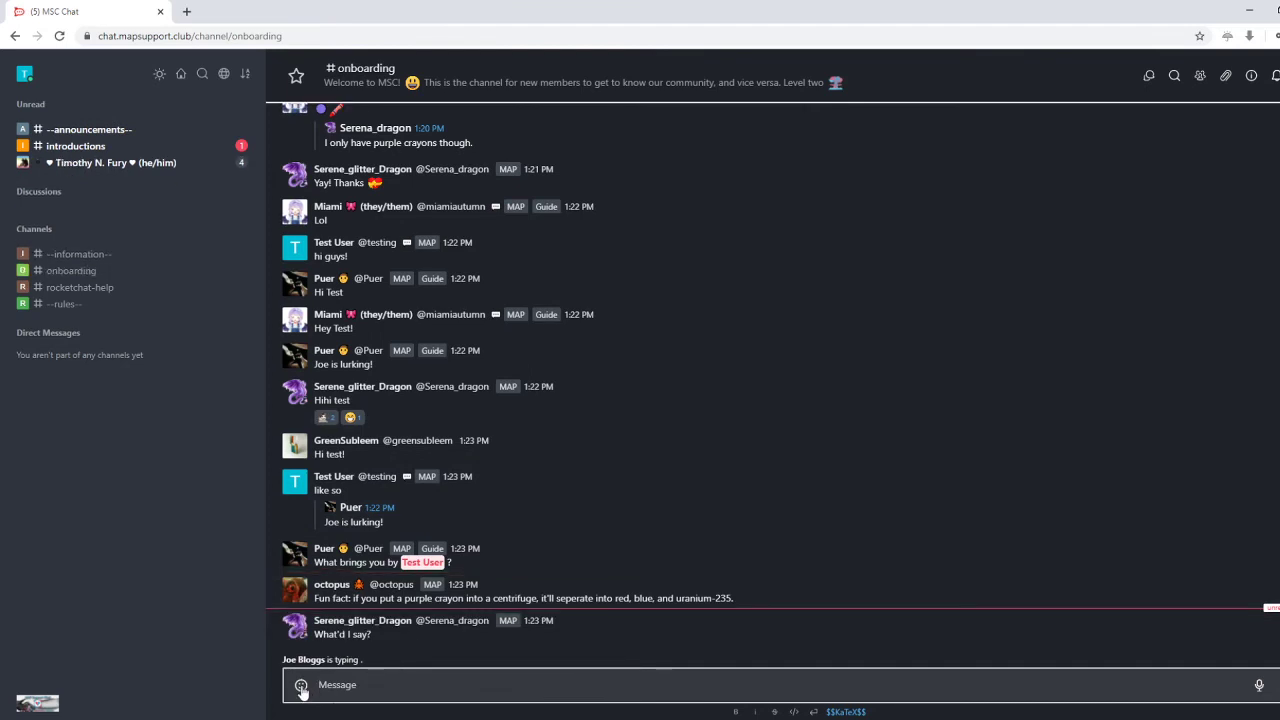
click(301, 685)
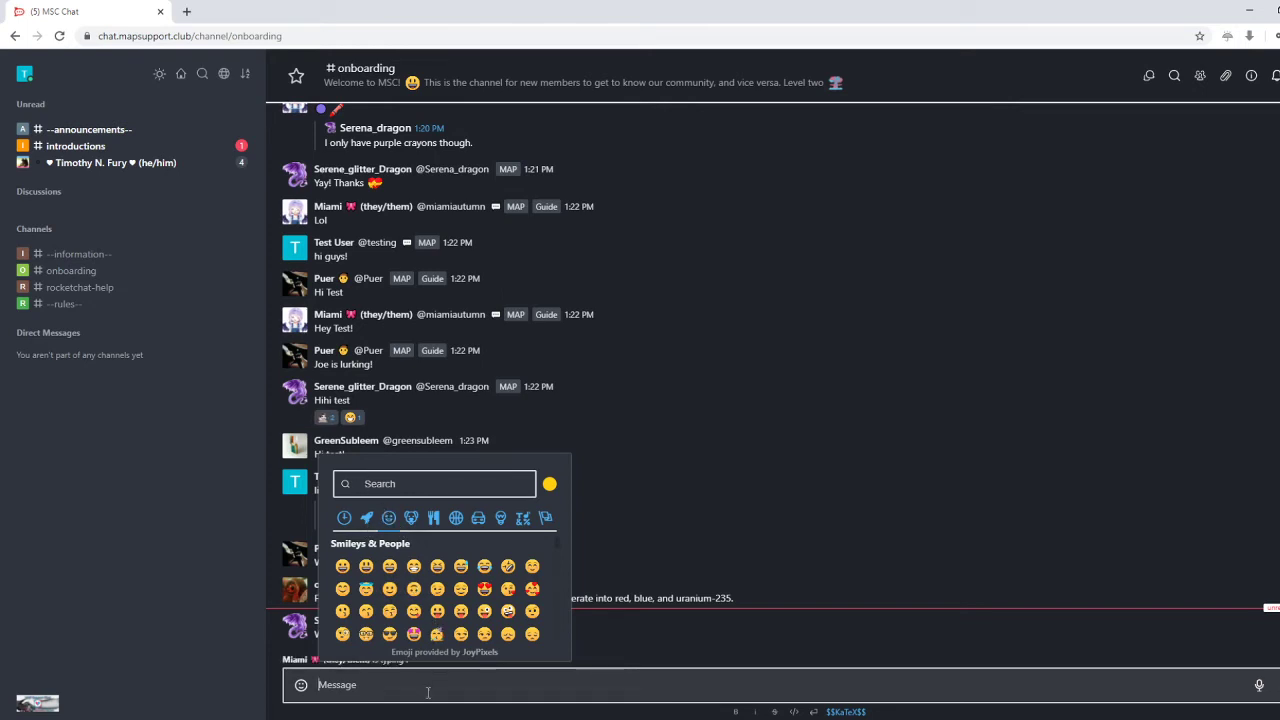
key(Escape)
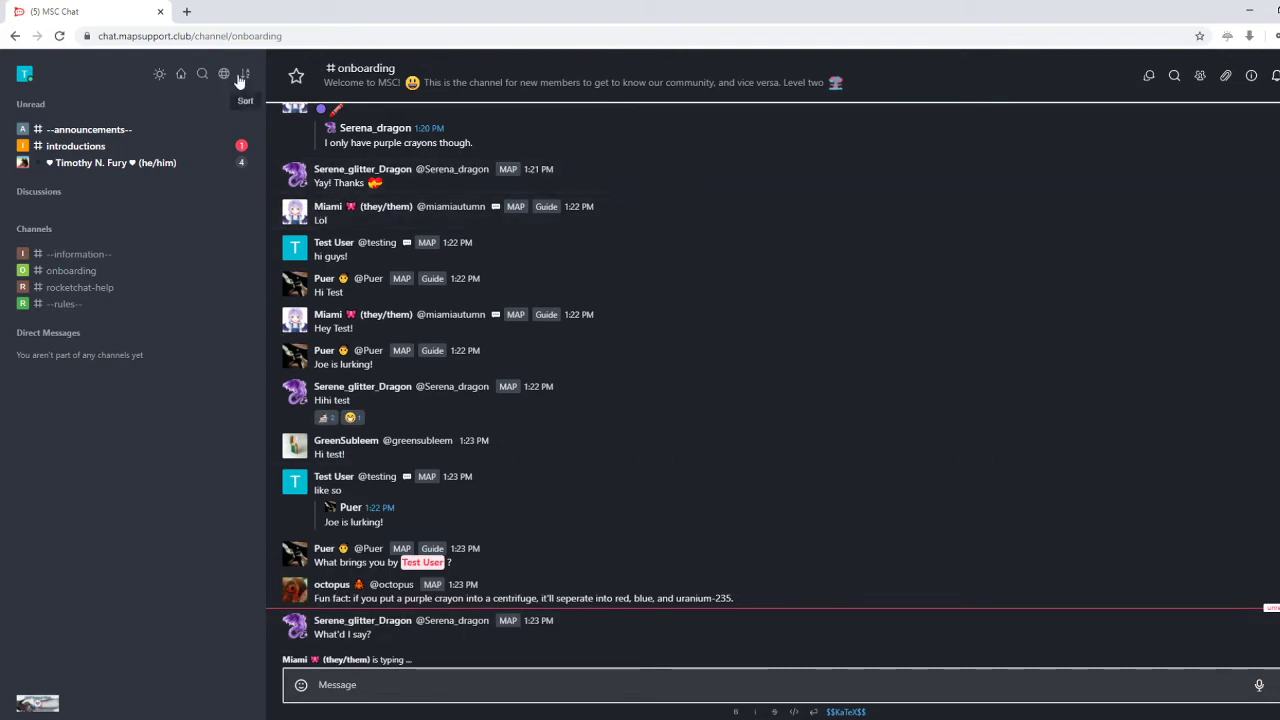
Step: Switch the channel list to the Medium view mode and back to Condensed, and close the sorting options
click(244, 74)
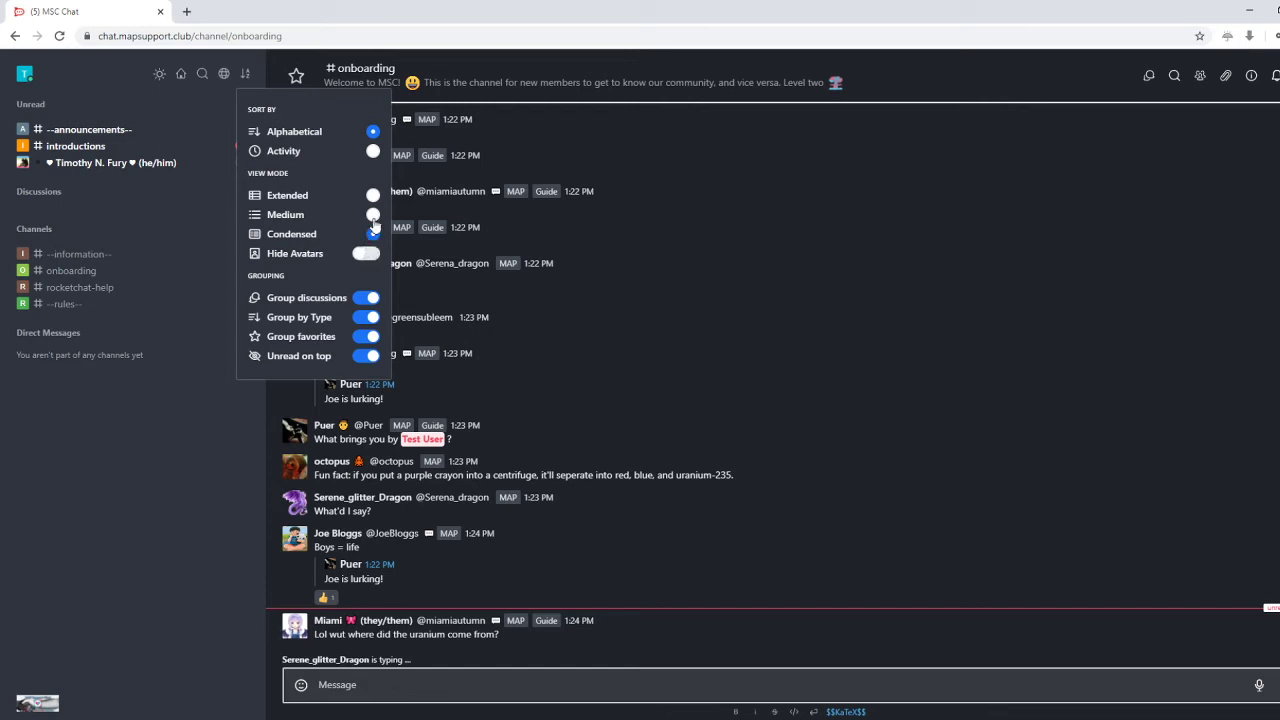
click(372, 214)
click(372, 233)
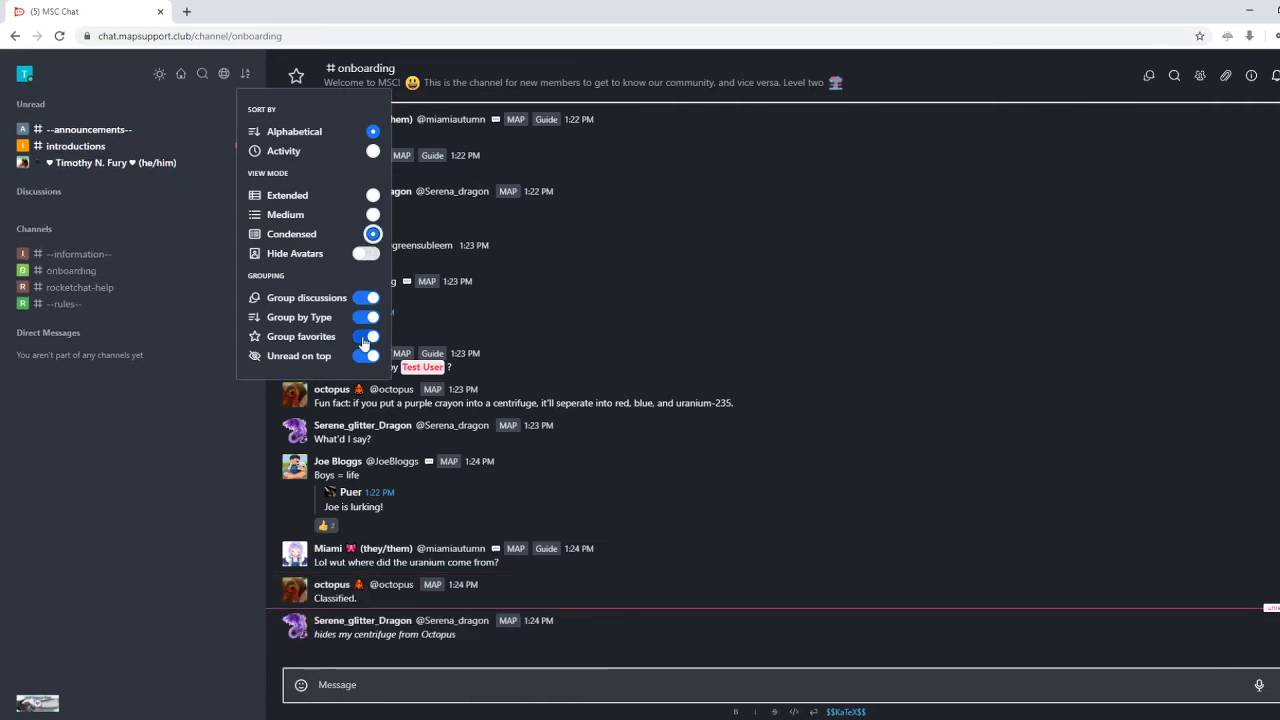
click(171, 472)
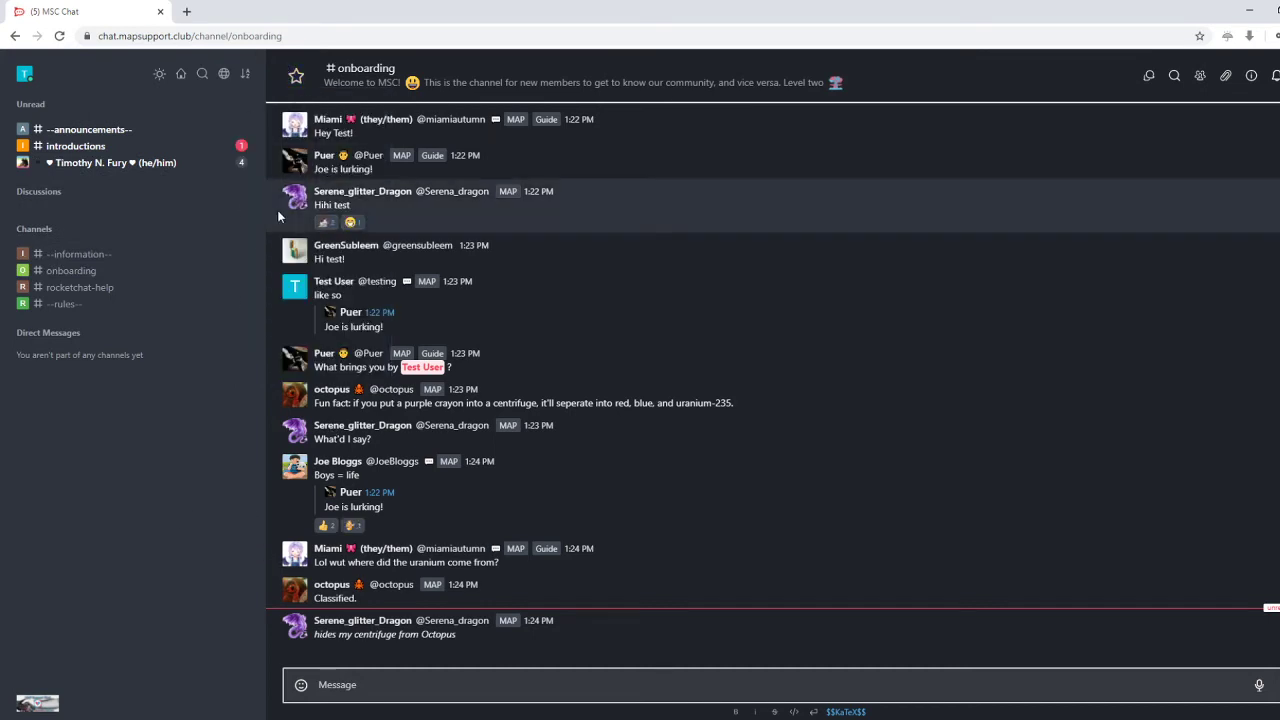
Step: View the channel directory, the channel search and the home page, and reopen the onboarding channel
click(224, 76)
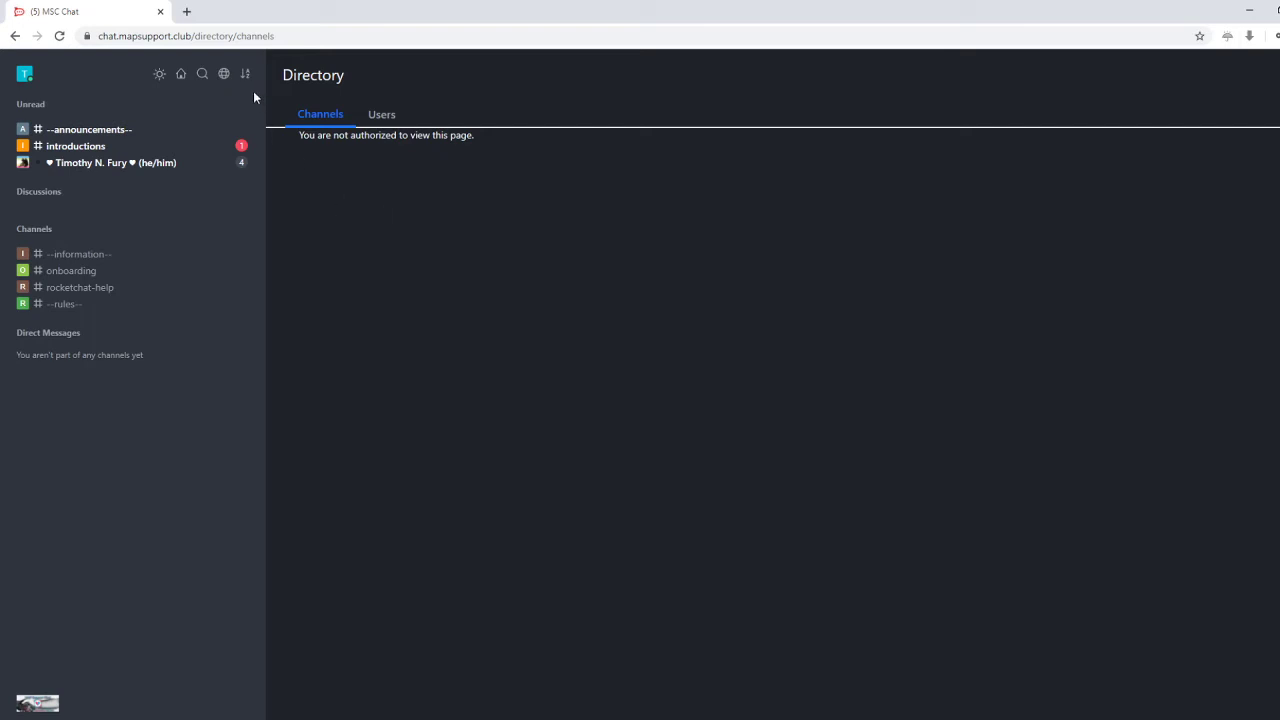
click(199, 74)
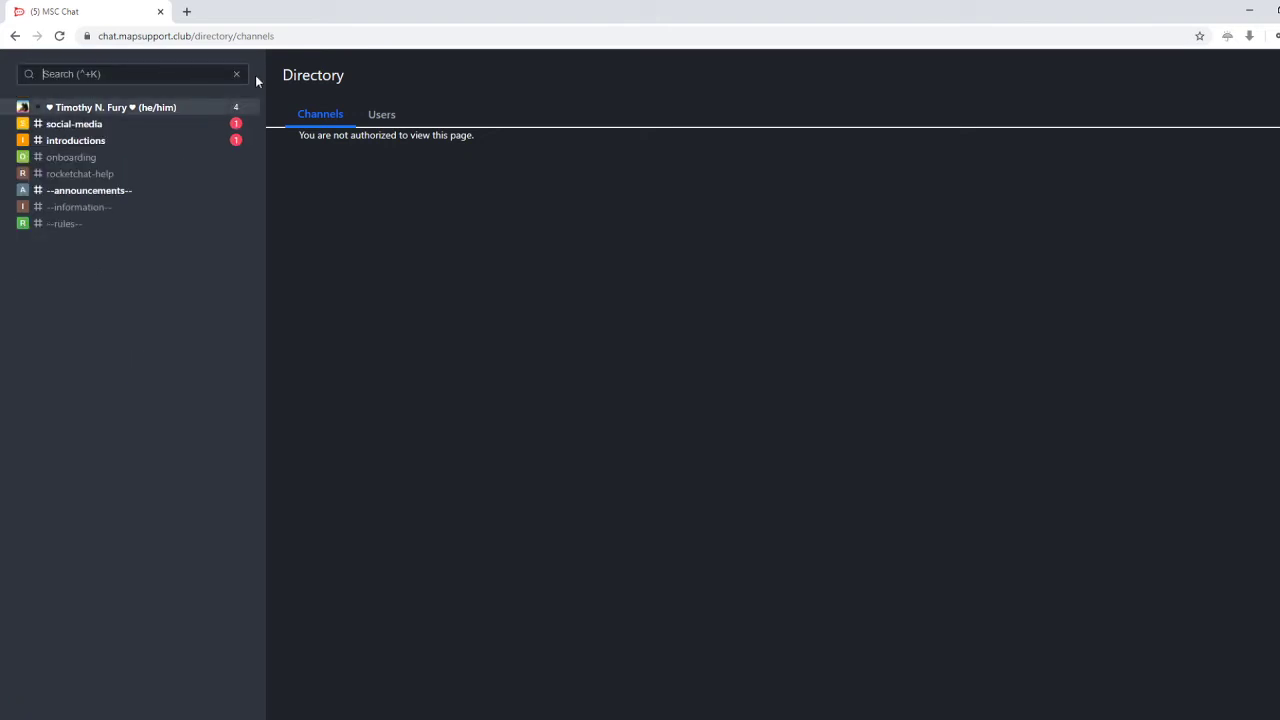
click(238, 73)
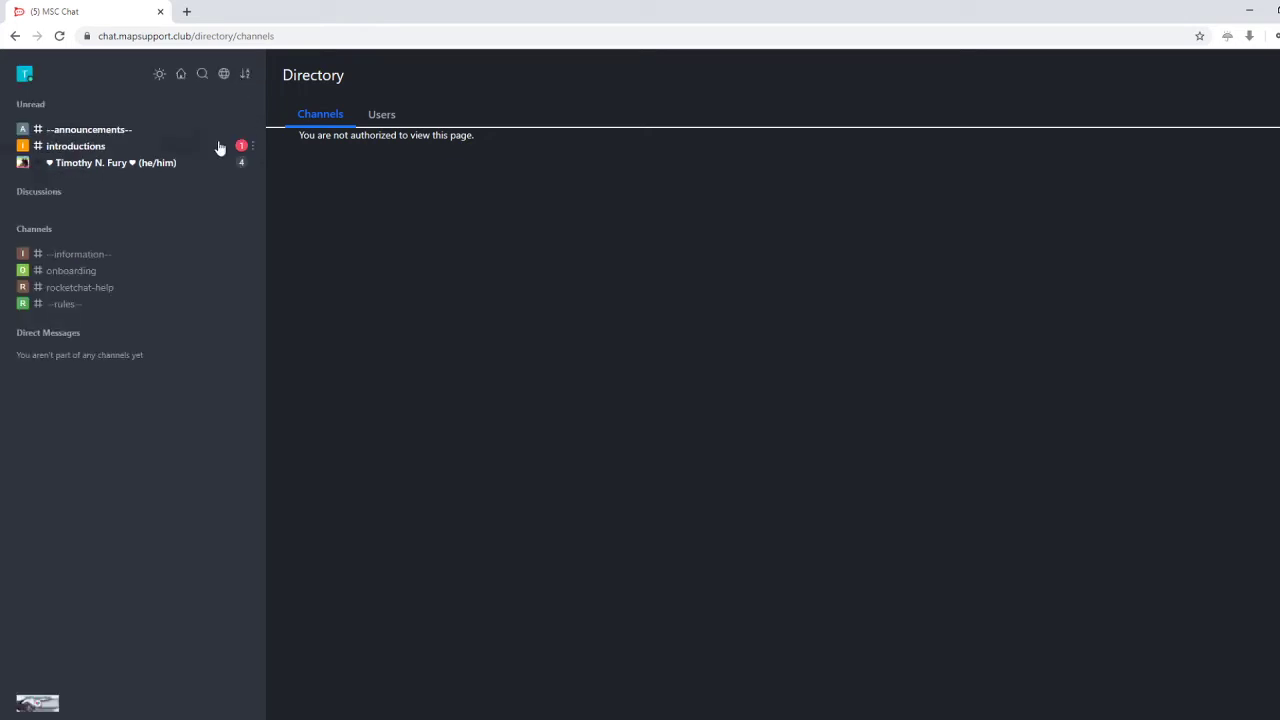
click(179, 77)
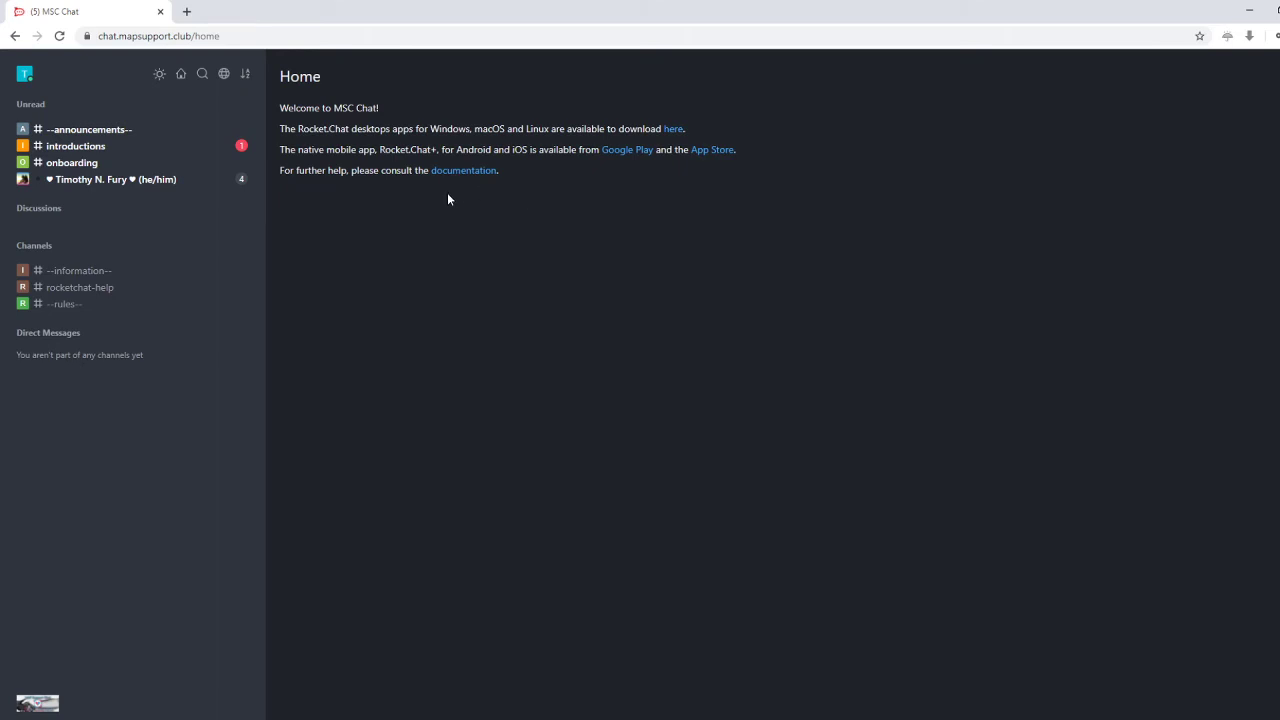
click(84, 163)
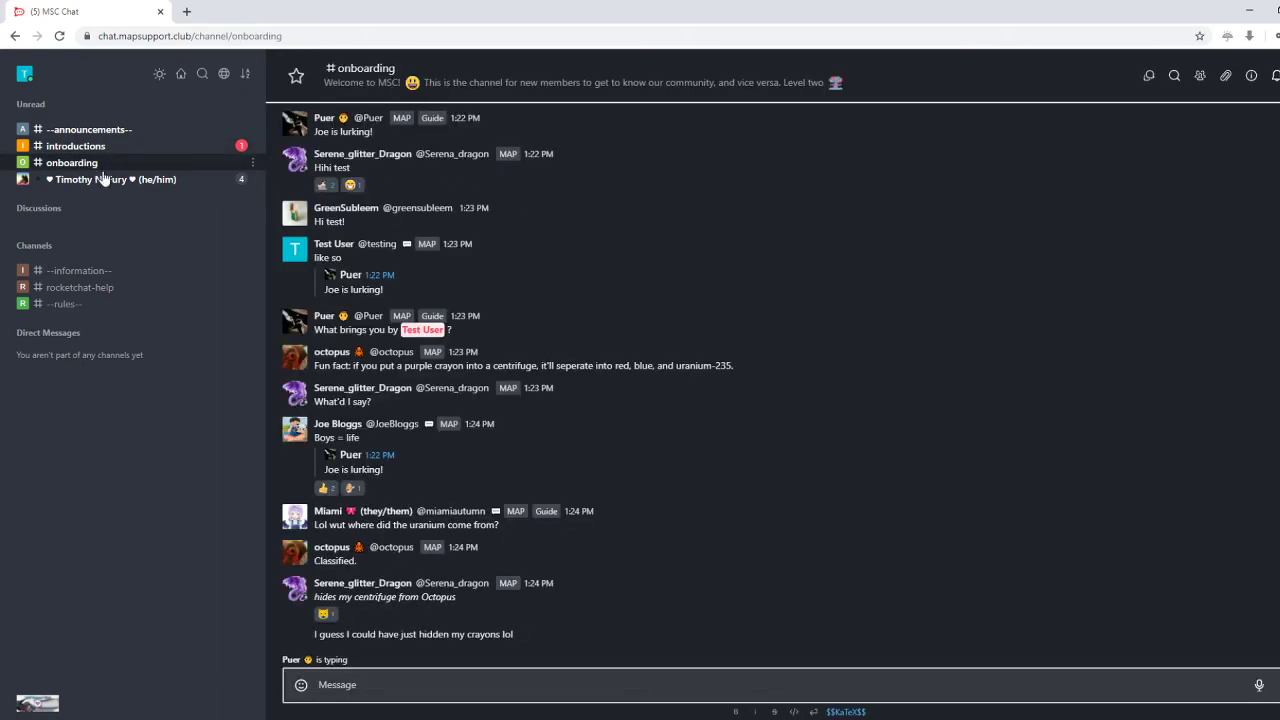
Step: Switch the interface to light mode and back to dark mode
click(161, 75)
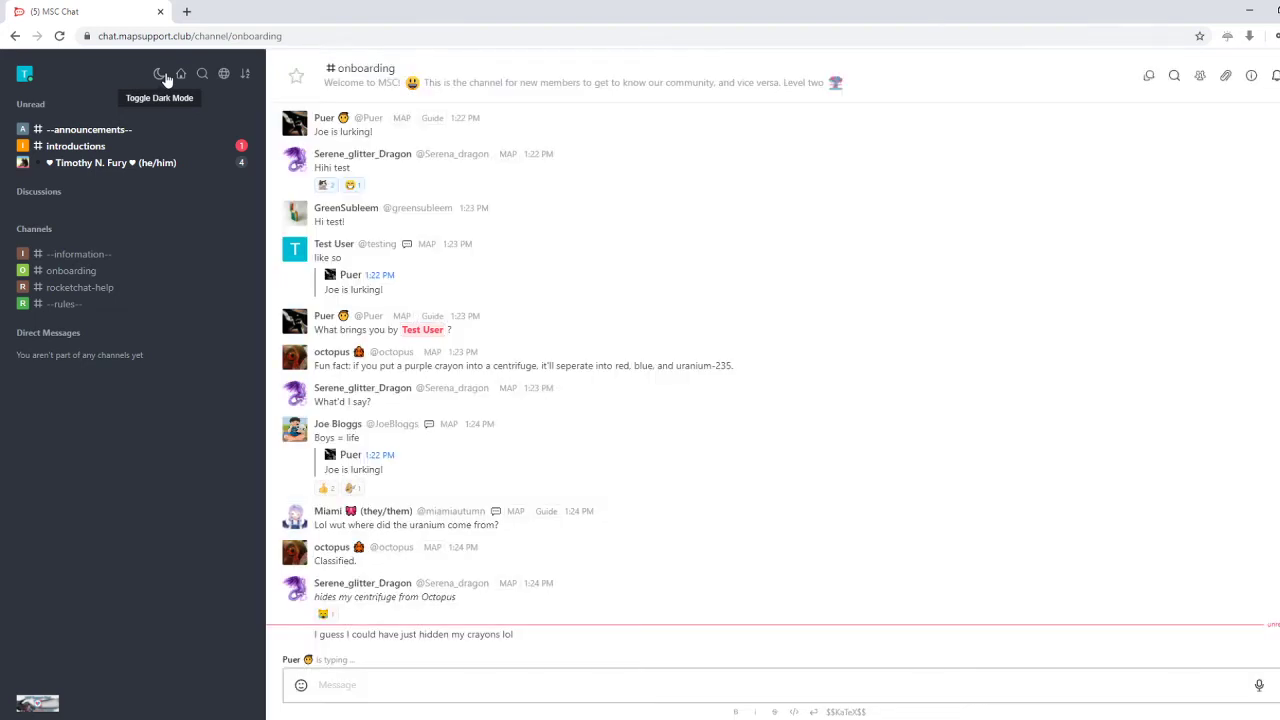
click(161, 75)
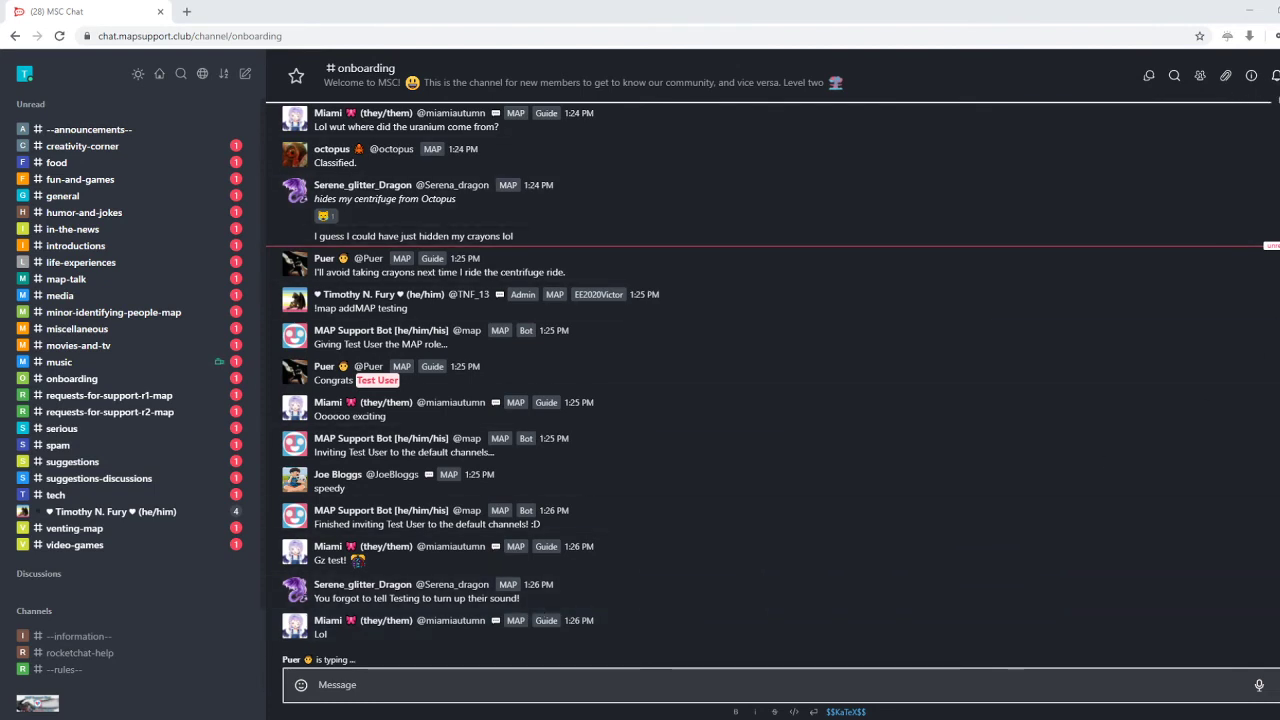
Step: Review the onboarding channel's additional options, such as mentions, starred messages and pinned messages
click(1278, 76)
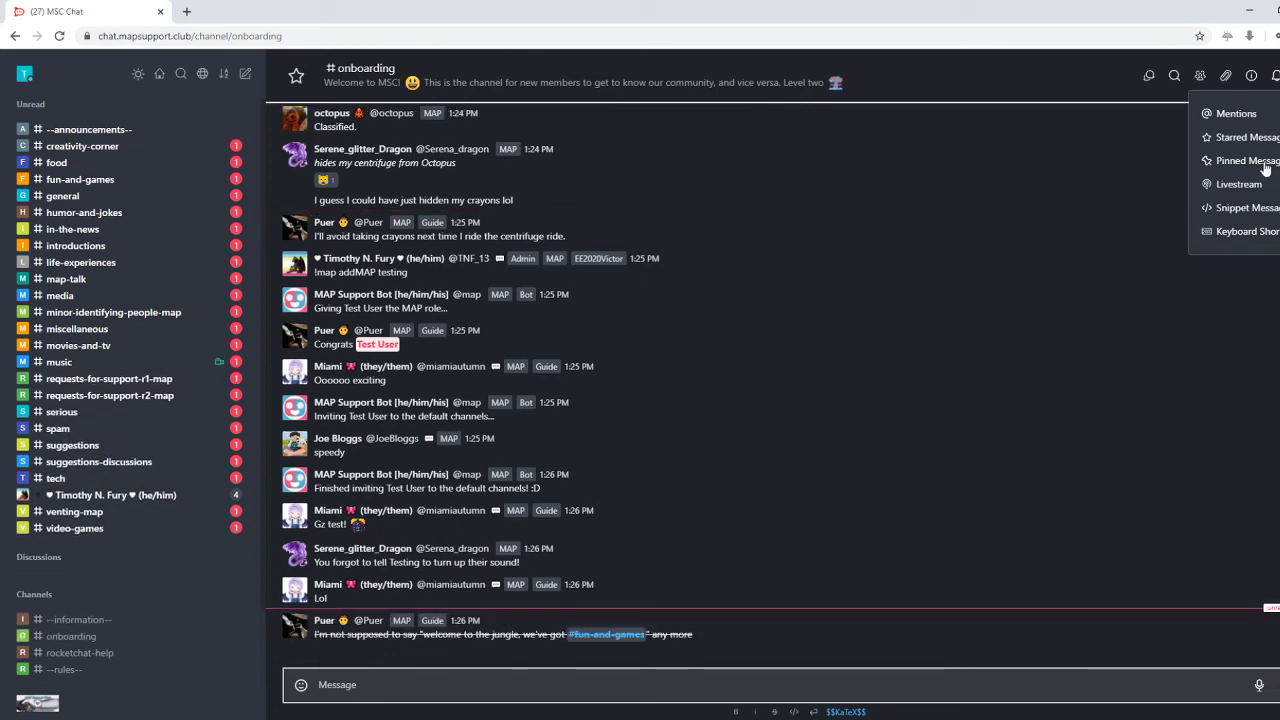
click(1265, 165)
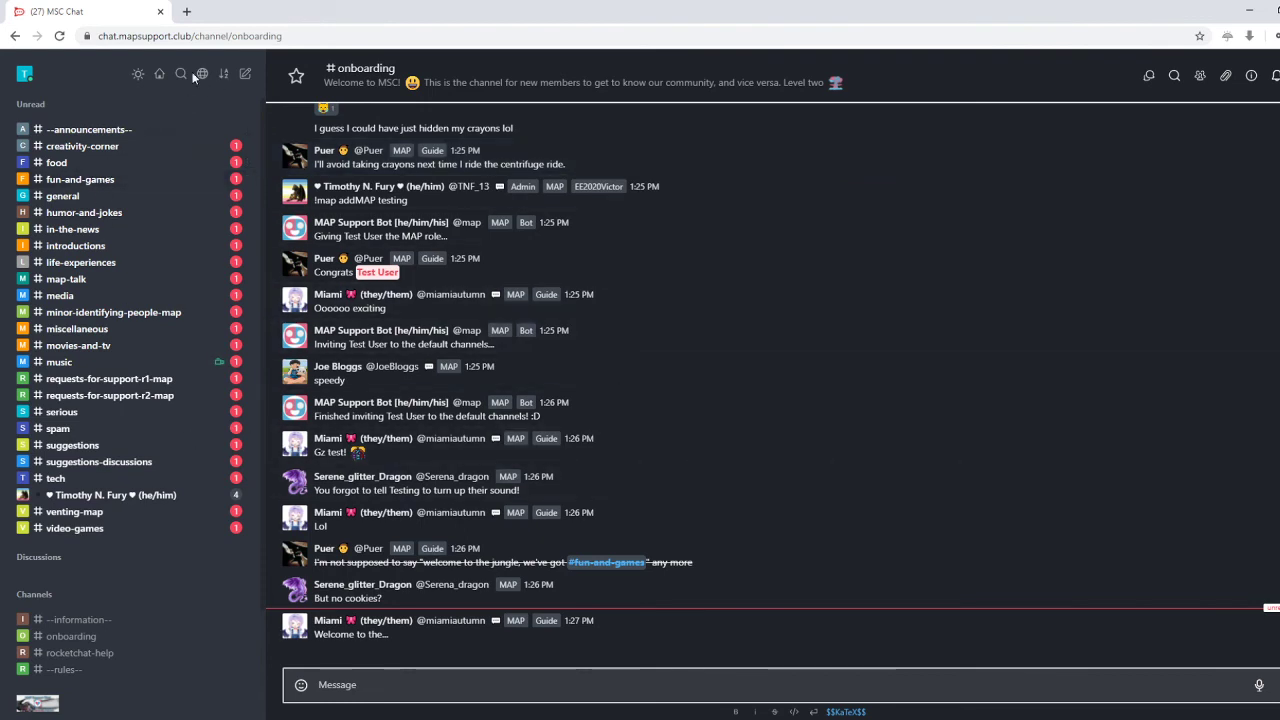
Step: Open the home page, review the user status and account options, and close them
click(161, 77)
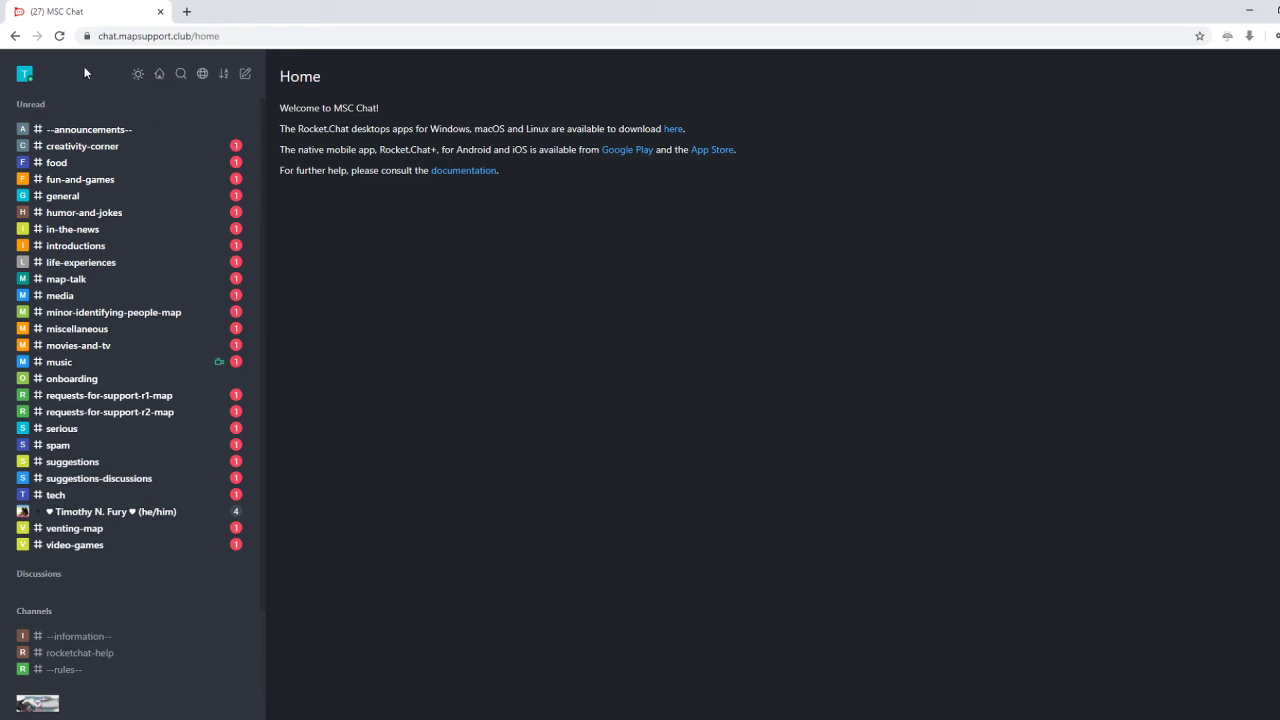
click(25, 76)
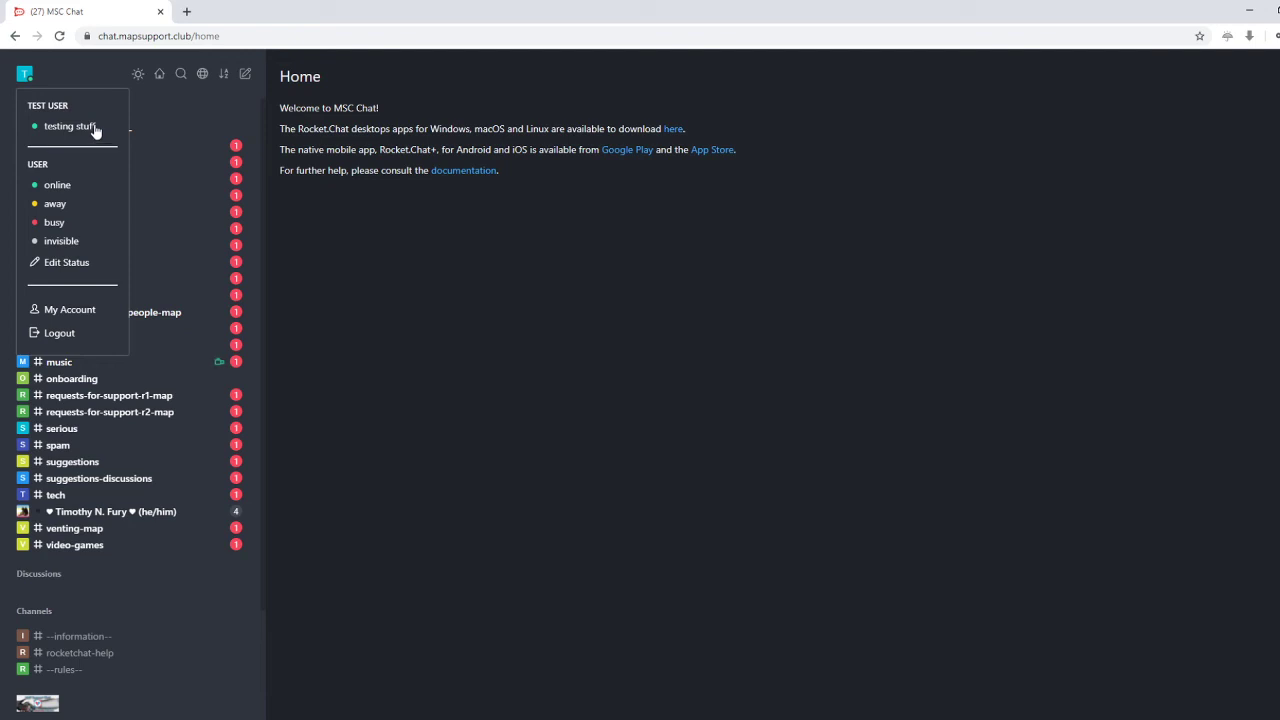
click(90, 72)
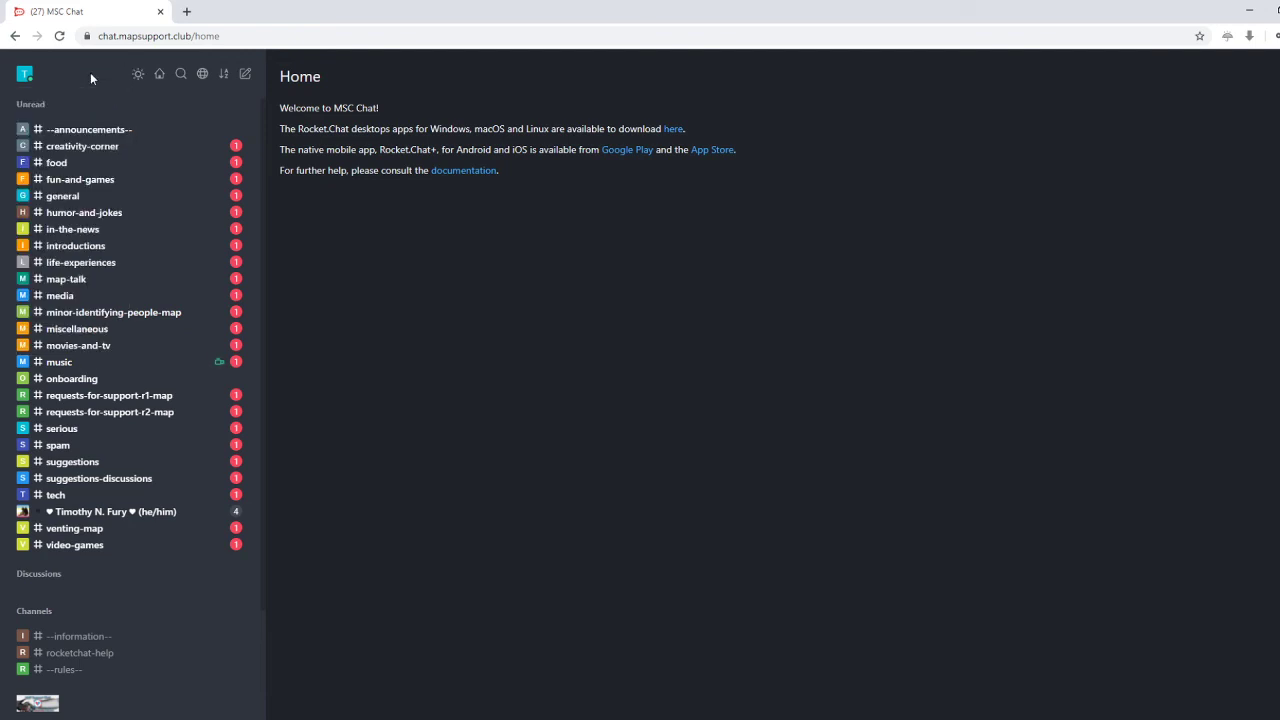